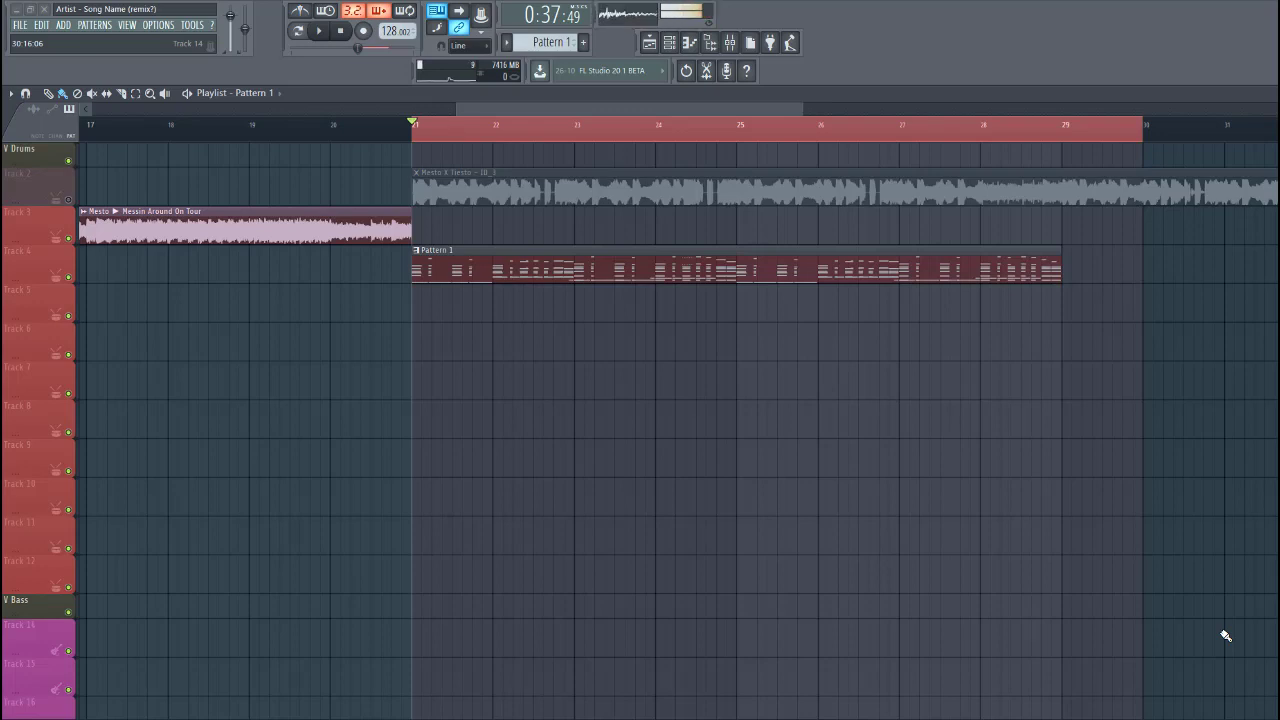
Play the arrangement from bar 21 to hear the reference pattern, and stop playback
{"action": "key", "text": "space"}
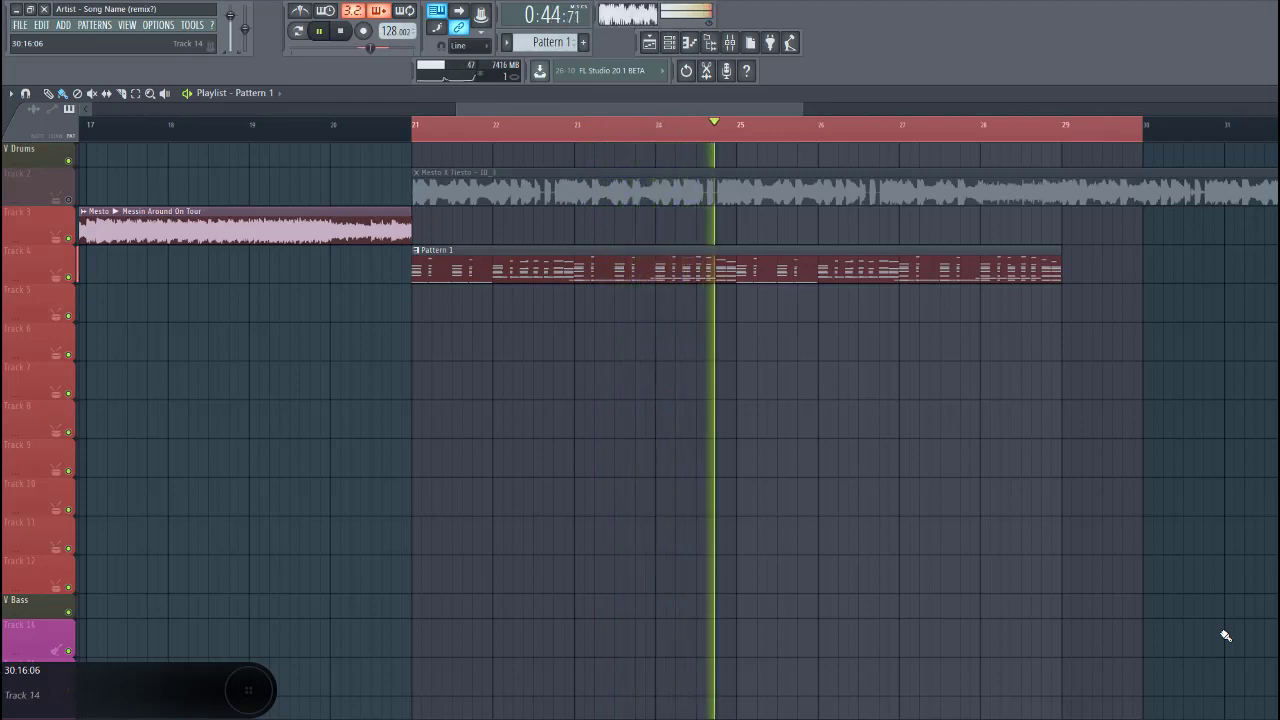
{"action": "key", "text": "space"}
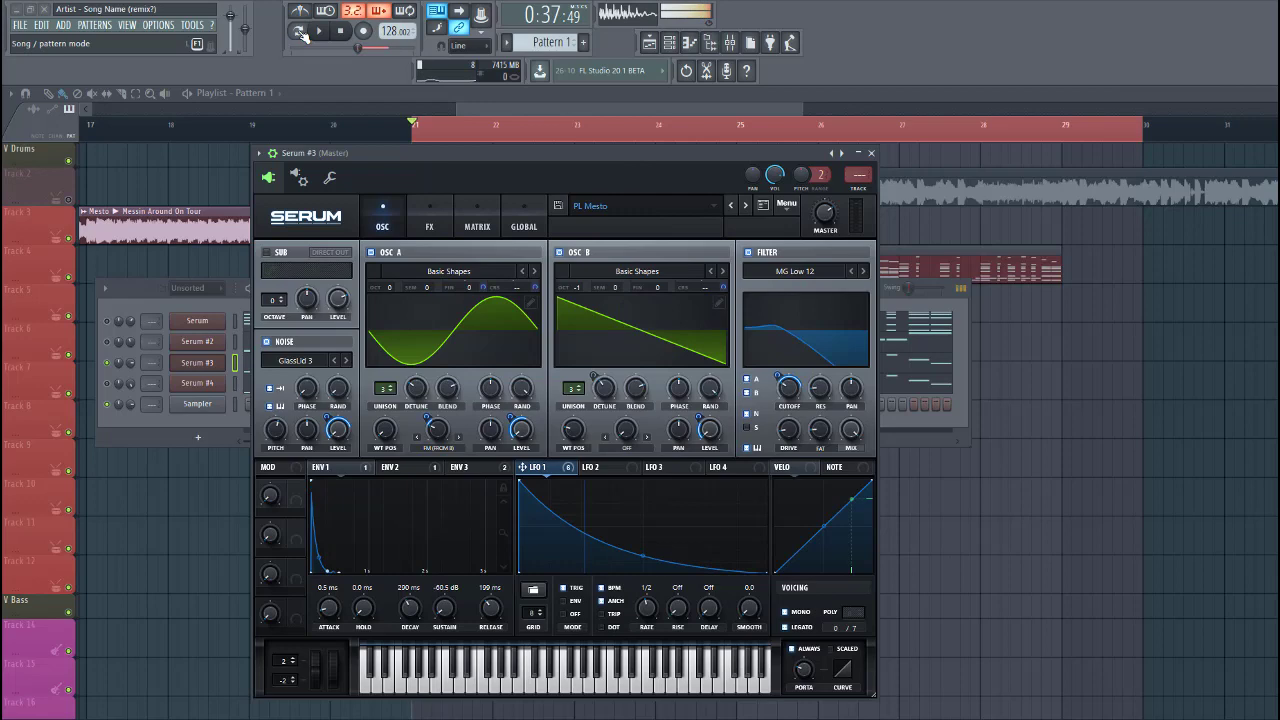
Start looping Pattern 1 in pattern mode and reset the Serum #3 synth to its Init preset
{"action": "left_click", "coordinate": [319, 31]}
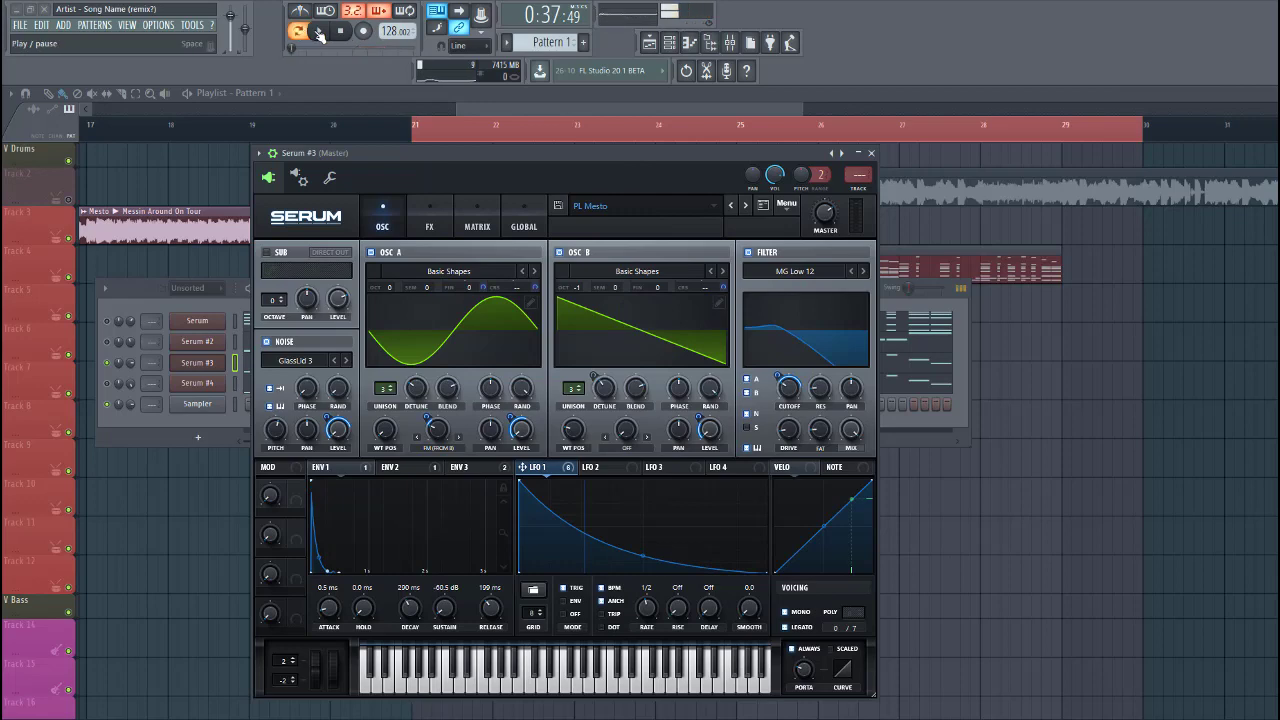
{"action": "left_click", "coordinate": [788, 205]}
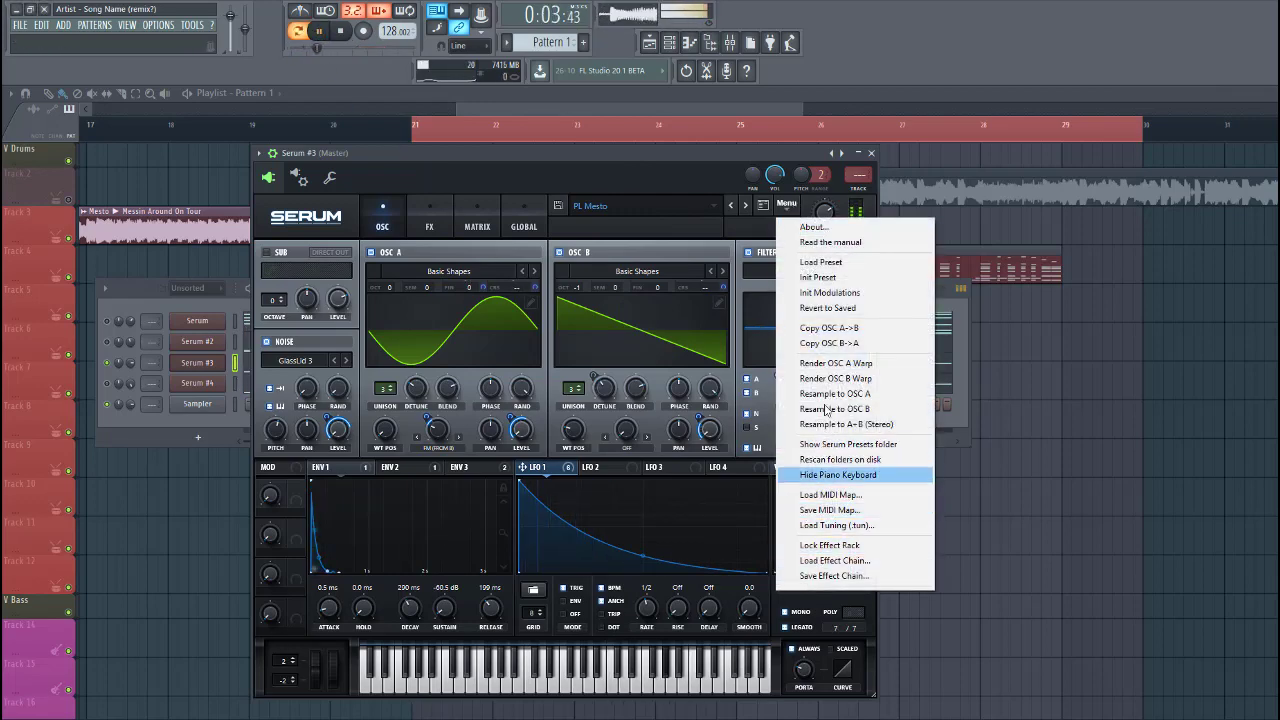
{"action": "left_click", "coordinate": [818, 277]}
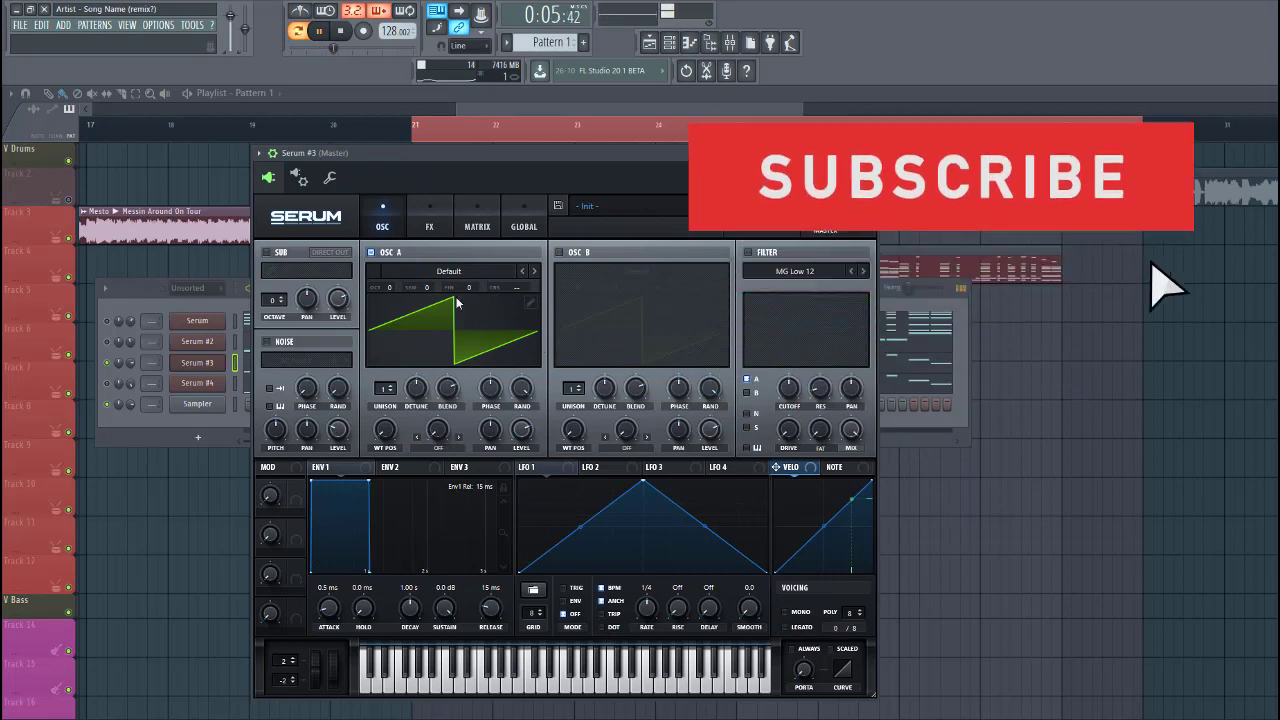
Load the Basic Shapes wavetable from the Analog category into OSC A
{"action": "left_click", "coordinate": [480, 271]}
{"action": "mouse_move", "coordinate": [535, 292]}
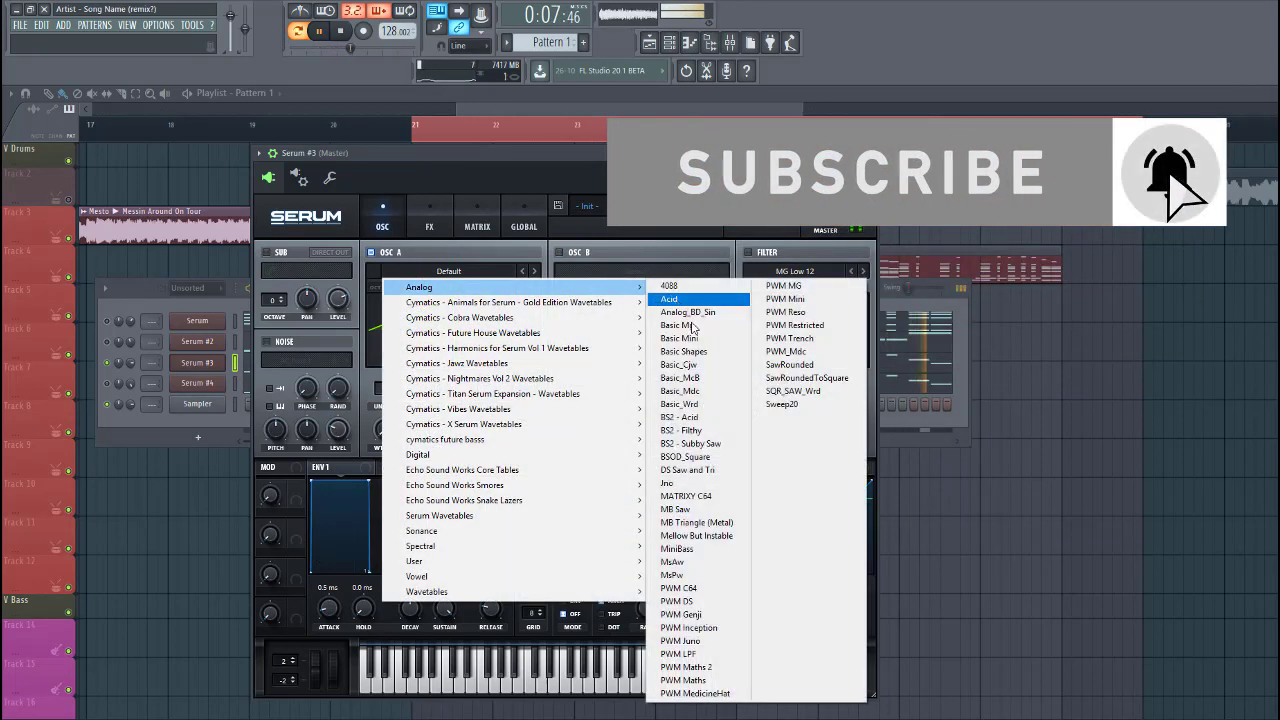
{"action": "left_click", "coordinate": [695, 349]}
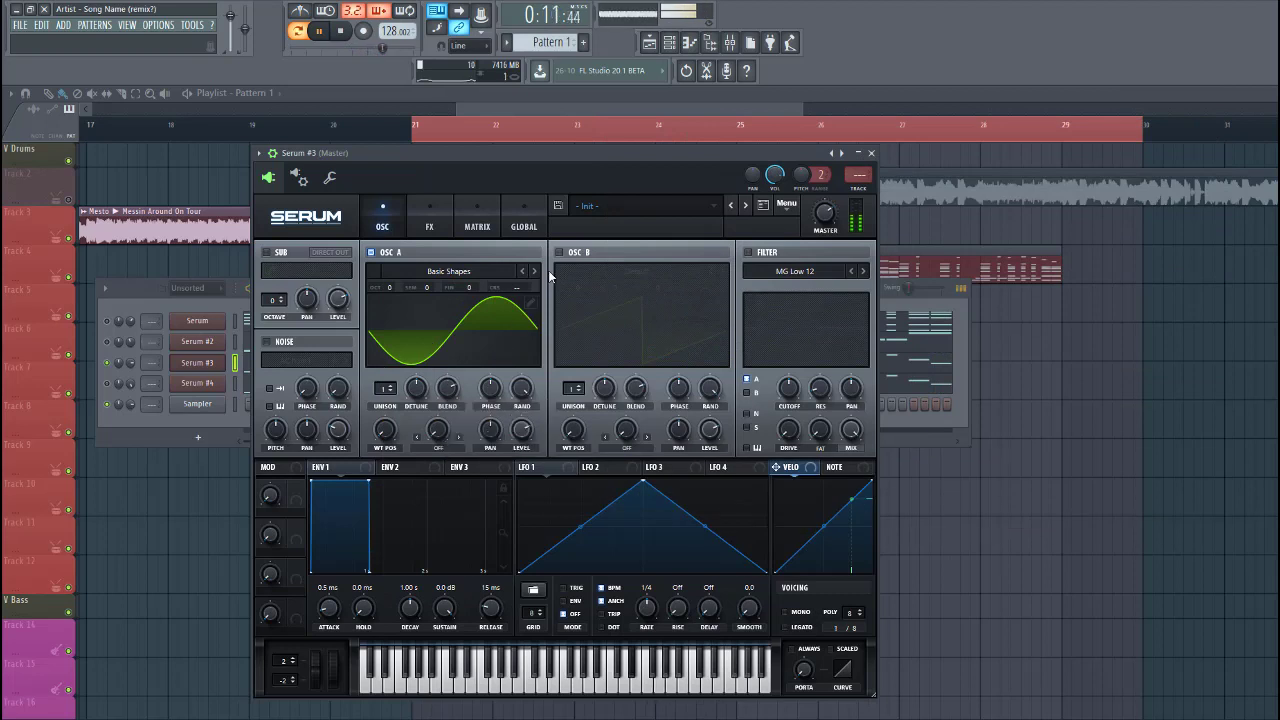
Enable OSC B and the filter with OSC B routed through it, and set both oscillators to 3 unison voices
{"action": "left_click", "coordinate": [559, 252]}
{"action": "left_click", "coordinate": [748, 252]}
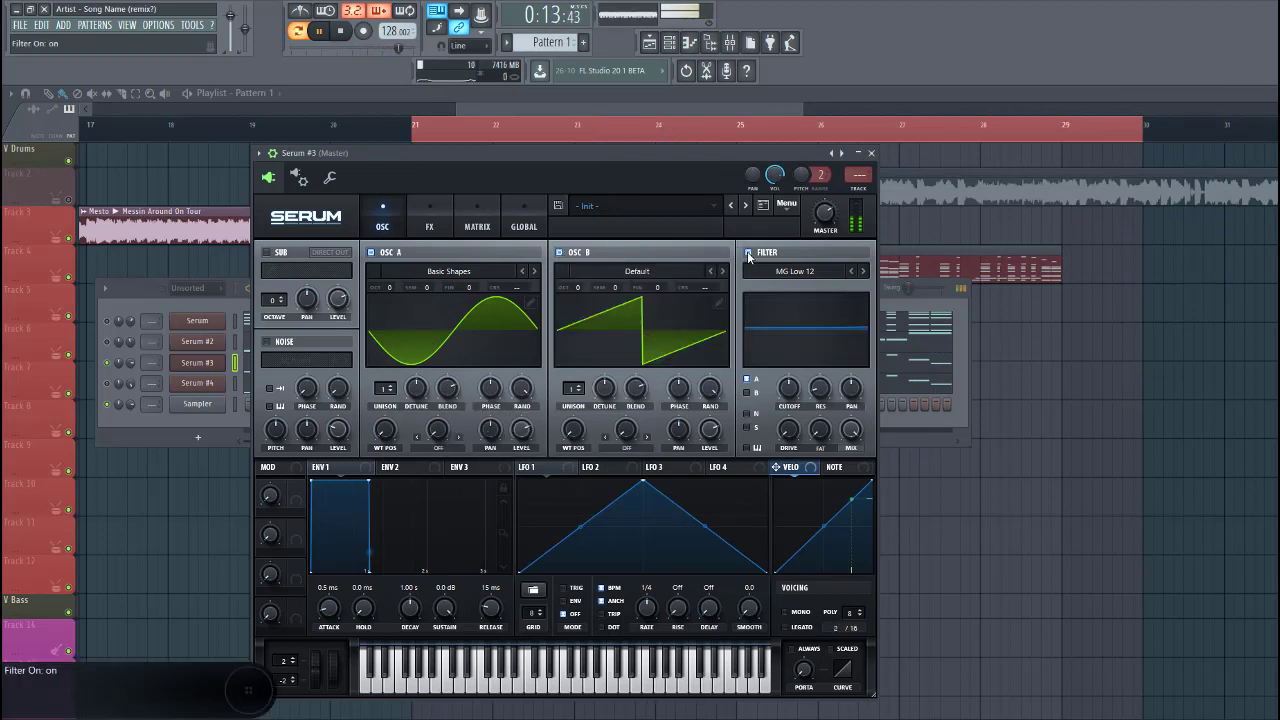
{"action": "left_click", "coordinate": [745, 393]}
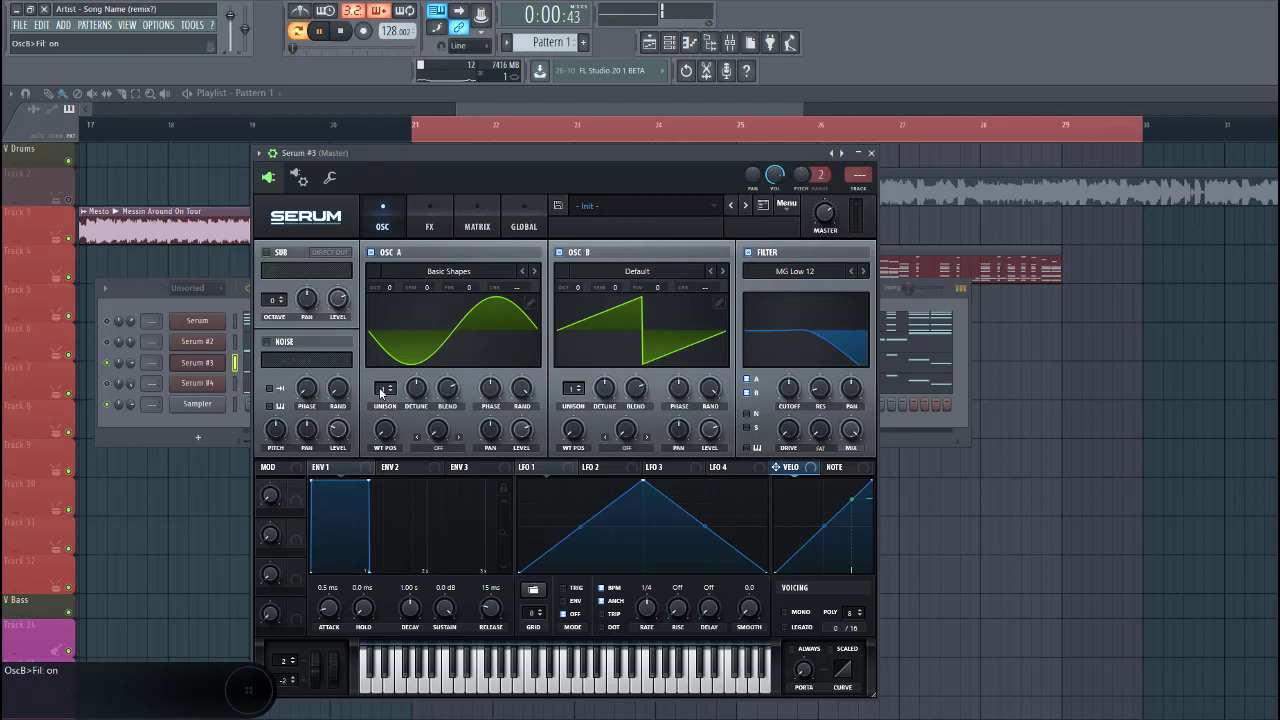
{"action": "left_click_drag", "start_coordinate": [384, 390], "coordinate": [388, 378]}
{"action": "left_click_drag", "start_coordinate": [573, 390], "coordinate": [575, 378]}
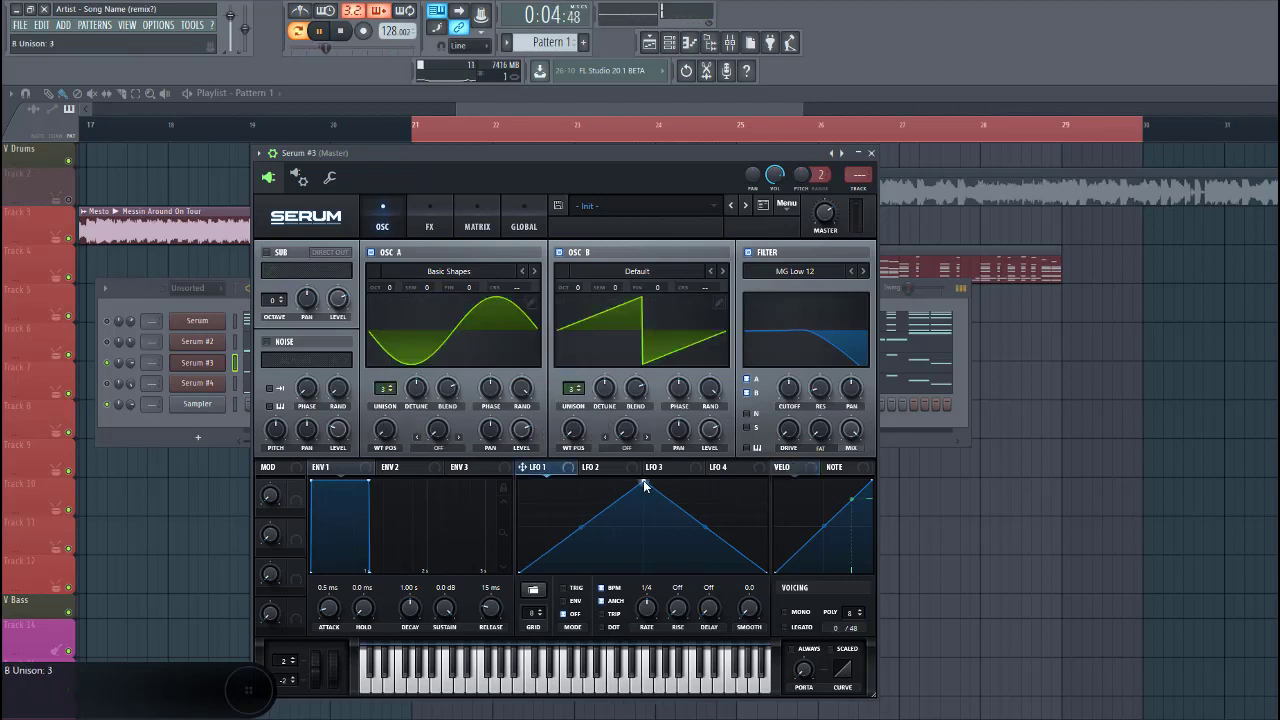
Shape LFO 1 into a concave decay falling from full level to zero, in Trig mode at a 1/2 rate
{"action": "left_click_drag", "start_coordinate": [644, 484], "coordinate": [554, 484]}
{"action": "left_click_drag", "start_coordinate": [645, 527], "coordinate": [637, 531]}
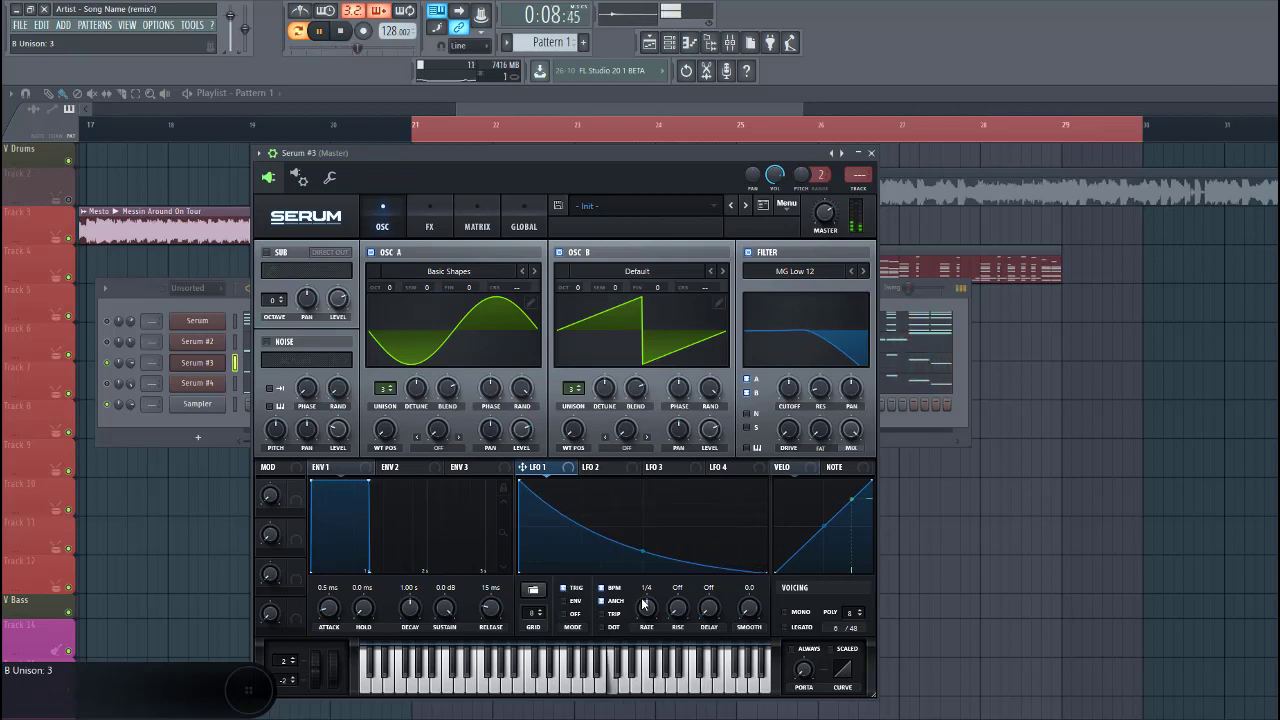
{"action": "left_click_drag", "start_coordinate": [644, 605], "coordinate": [643, 612]}
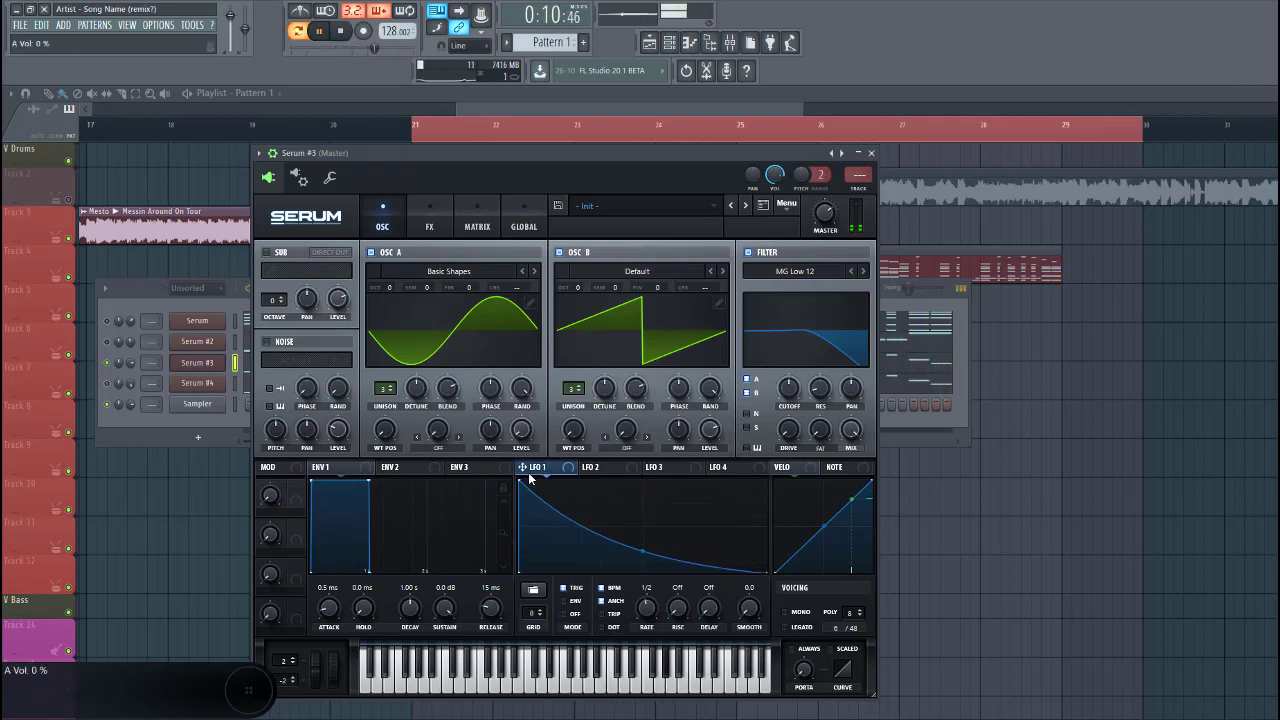
Assign LFO 1 to the levels of OSC A and OSC B, using a modulation amount of 59 for OSC B
{"action": "left_click_drag", "start_coordinate": [523, 434], "coordinate": [522, 432]}
{"action": "left_click_drag", "start_coordinate": [693, 444], "coordinate": [706, 394]}
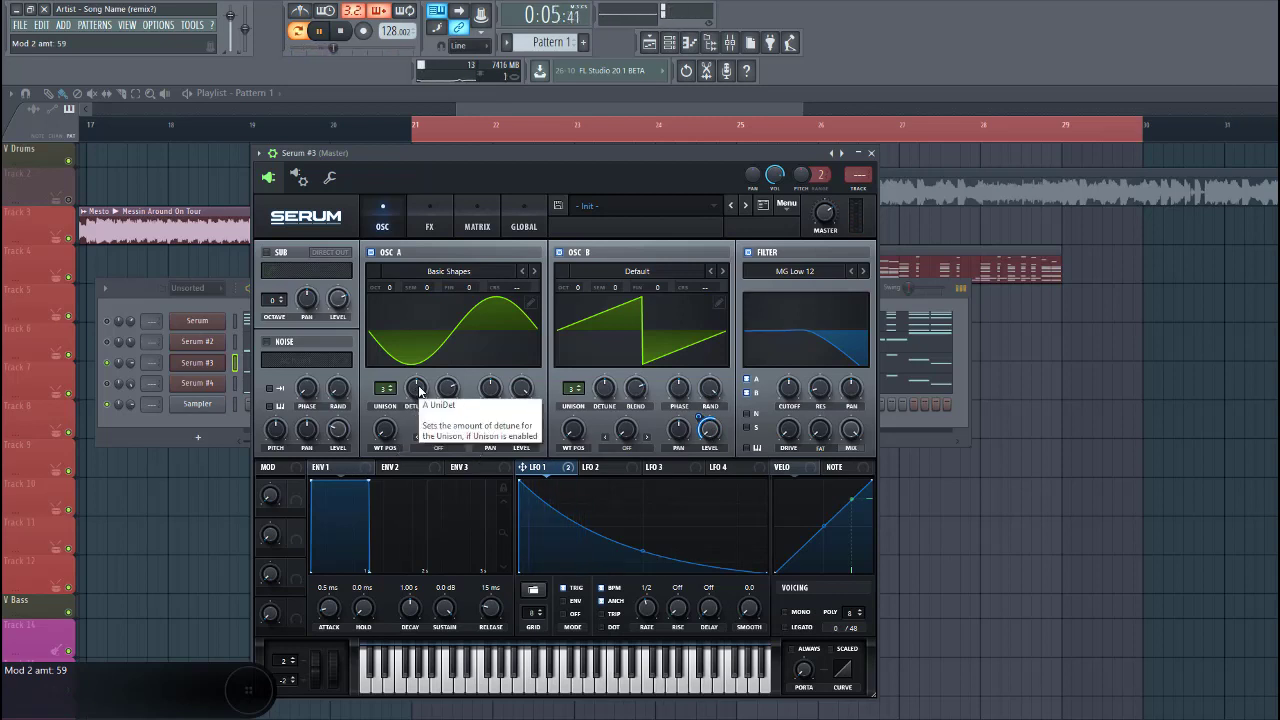
Lower the unison detune of both oscillators and modulate OSC B's detune with LFO 1 at an amount of -100
{"action": "left_click_drag", "start_coordinate": [419, 390], "coordinate": [405, 412]}
{"action": "left_click_drag", "start_coordinate": [600, 394], "coordinate": [582, 405]}
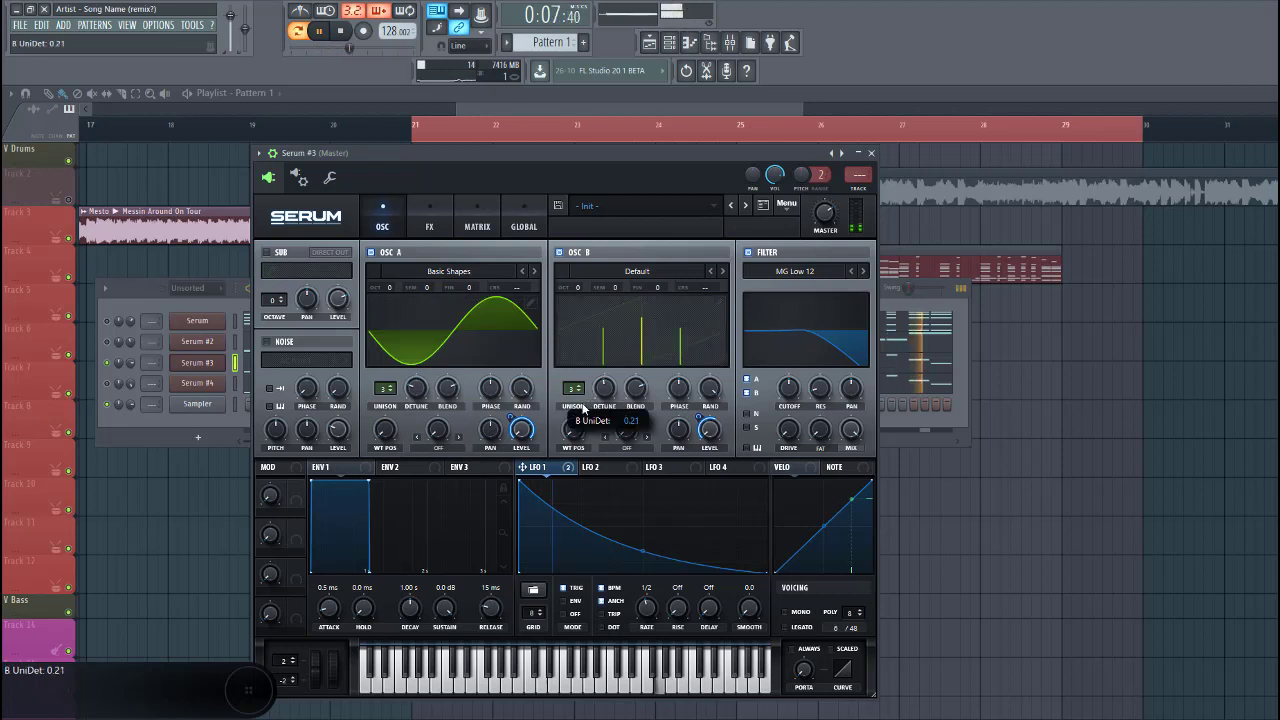
{"action": "left_click_drag", "start_coordinate": [523, 467], "coordinate": [568, 493]}
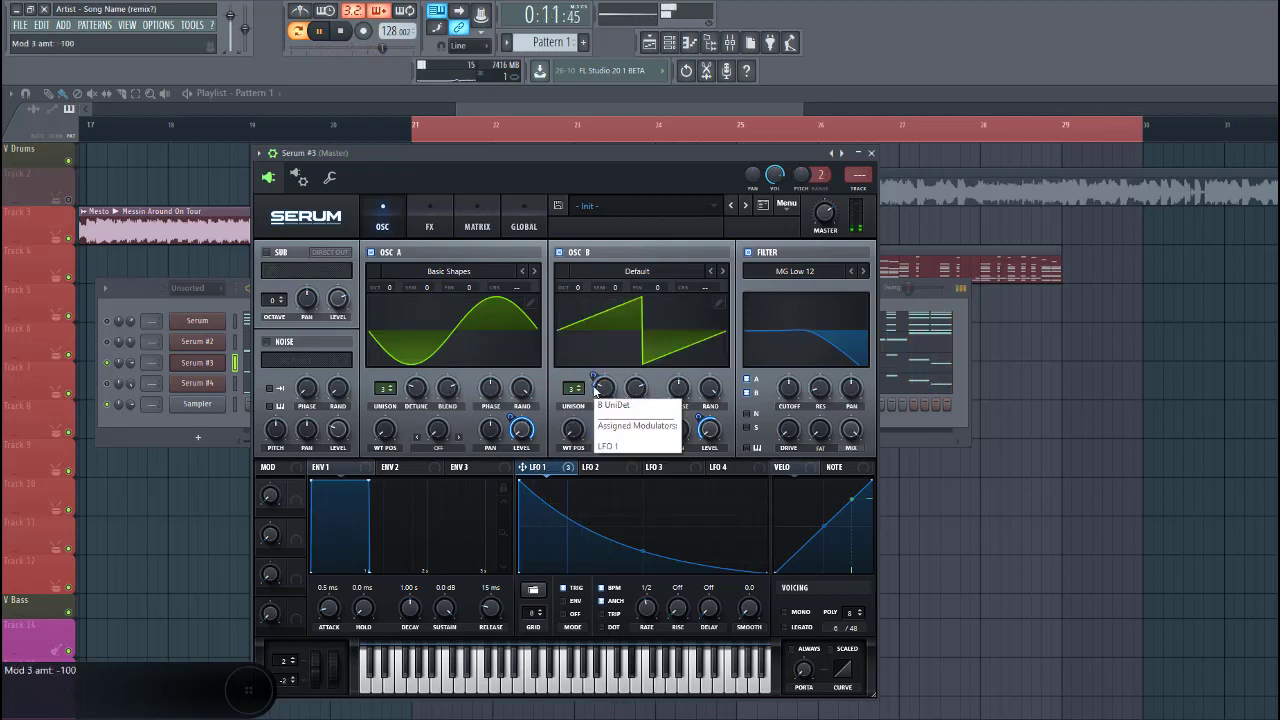
Set OSC A's warp mode to FM (from B) with a warp amount of 36%
{"action": "left_click", "coordinate": [444, 447]}
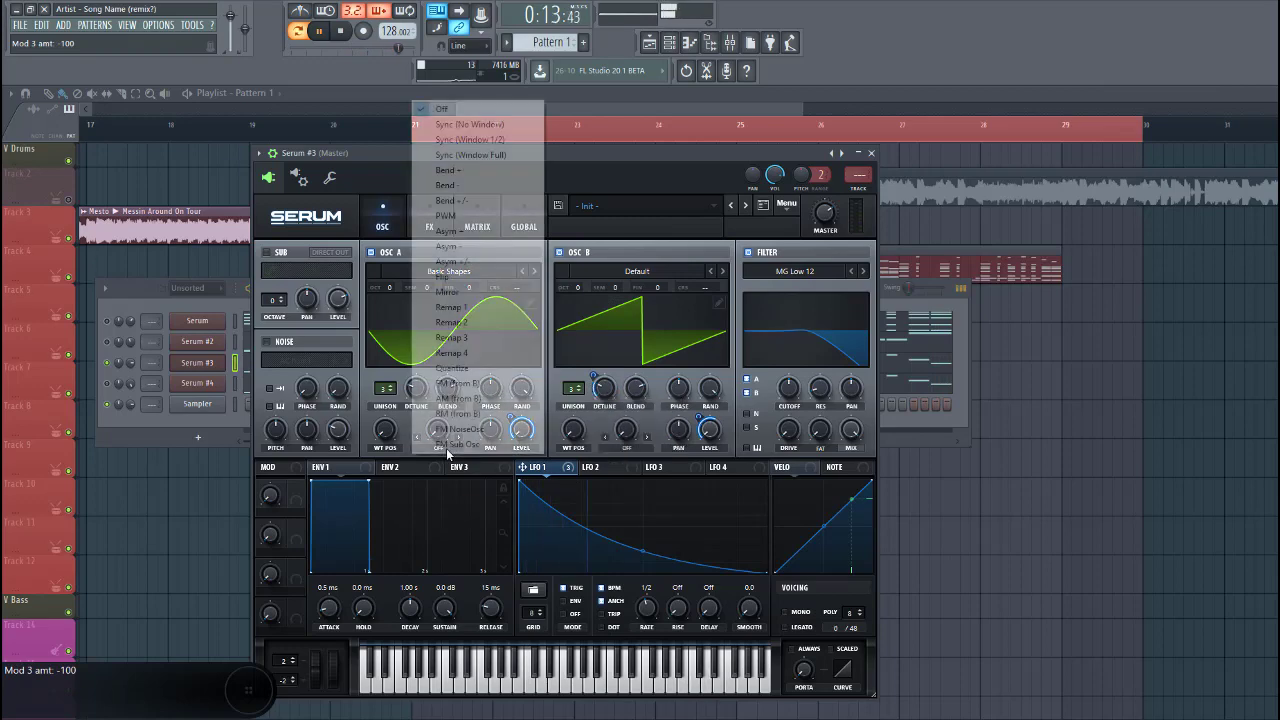
{"action": "left_click", "coordinate": [466, 389]}
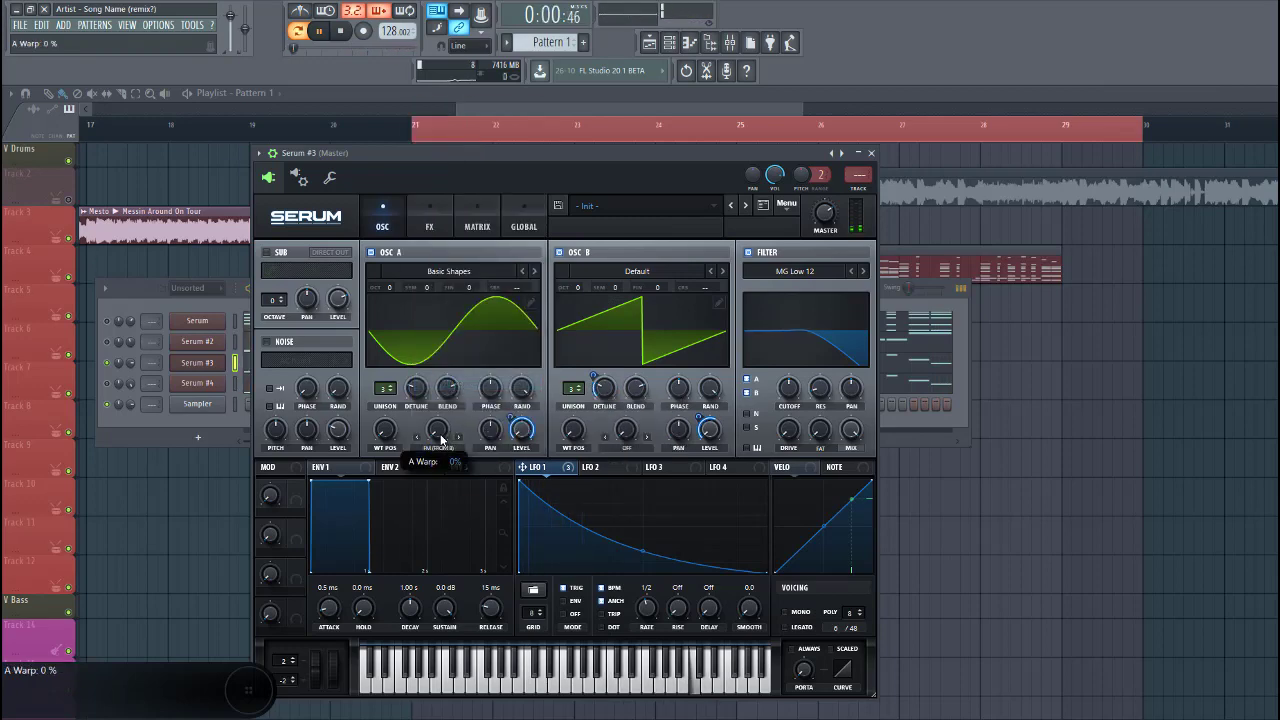
{"action": "left_click_drag", "start_coordinate": [444, 424], "coordinate": [447, 399]}
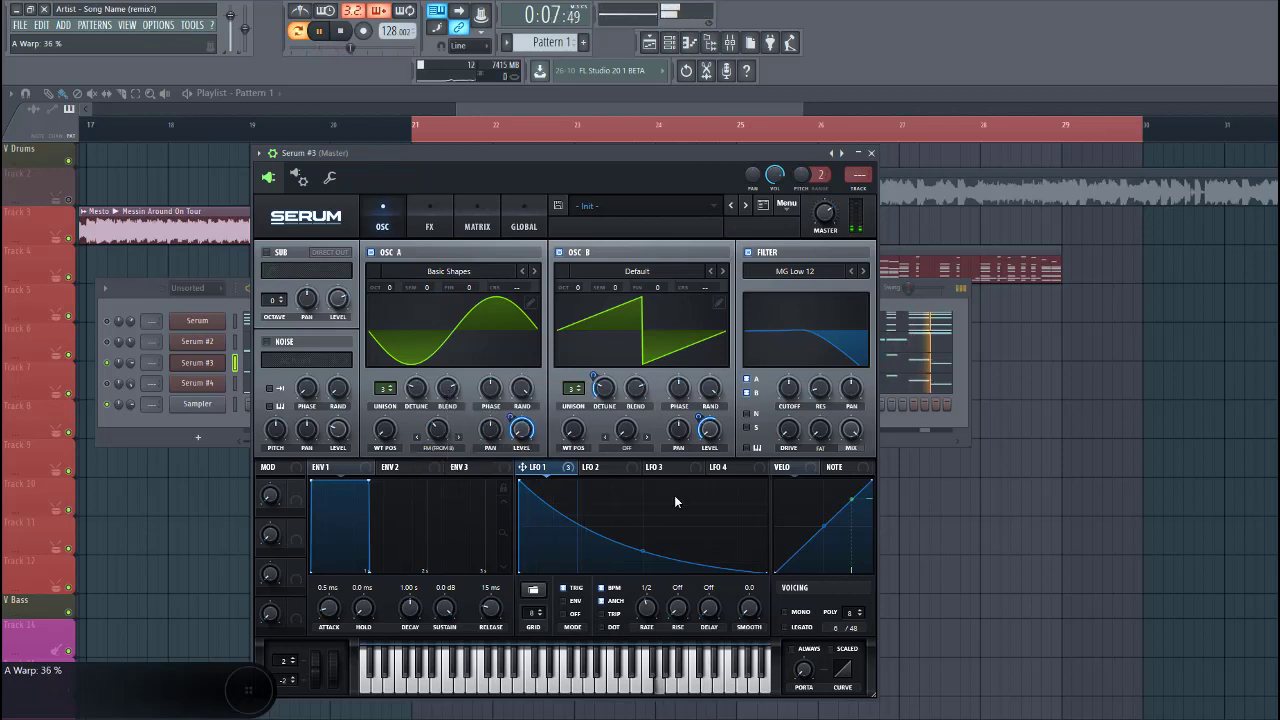
Switch the filter to MG Low 24, modulate its cutoff with LFO 1, and set Fil Var to 25%
{"action": "left_click", "coordinate": [863, 271]}
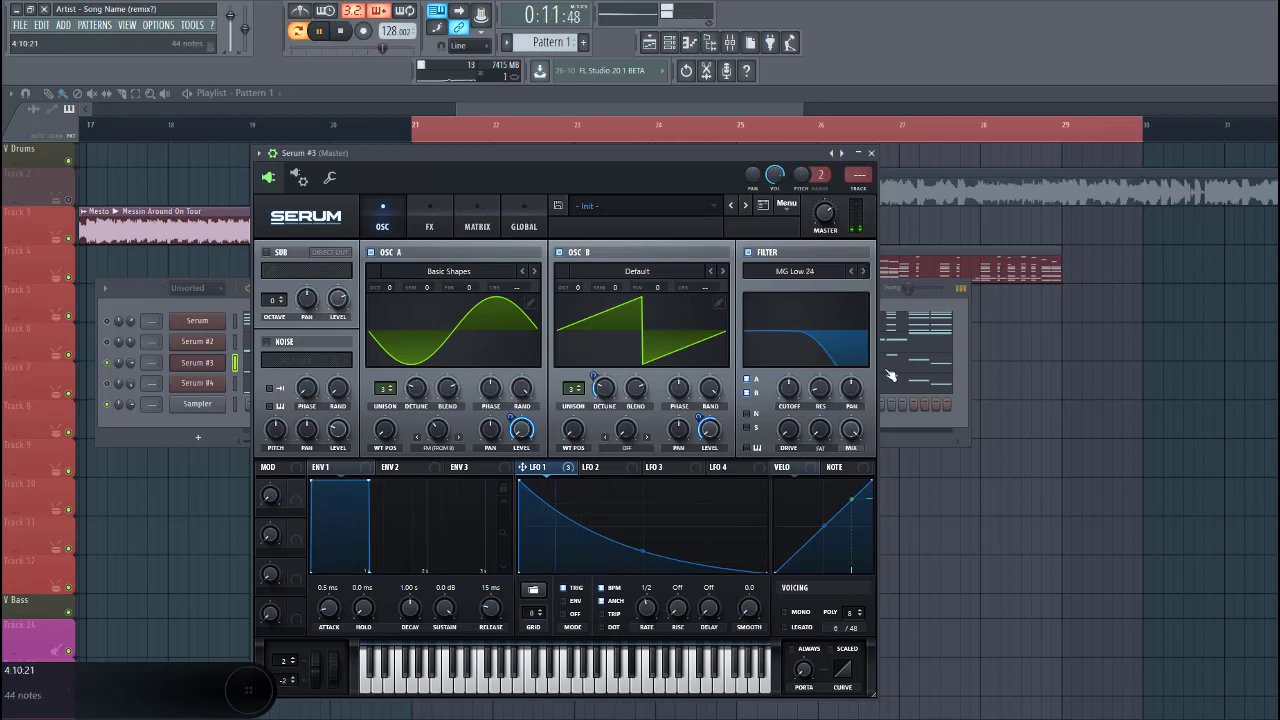
{"action": "mouse_move", "coordinate": [791, 389]}
{"action": "left_mouse_down"}
{"action": "mouse_move", "coordinate": [786, 413]}
{"action": "mouse_move", "coordinate": [788, 390]}
{"action": "mouse_move", "coordinate": [773, 391]}
{"action": "left_mouse_up"}
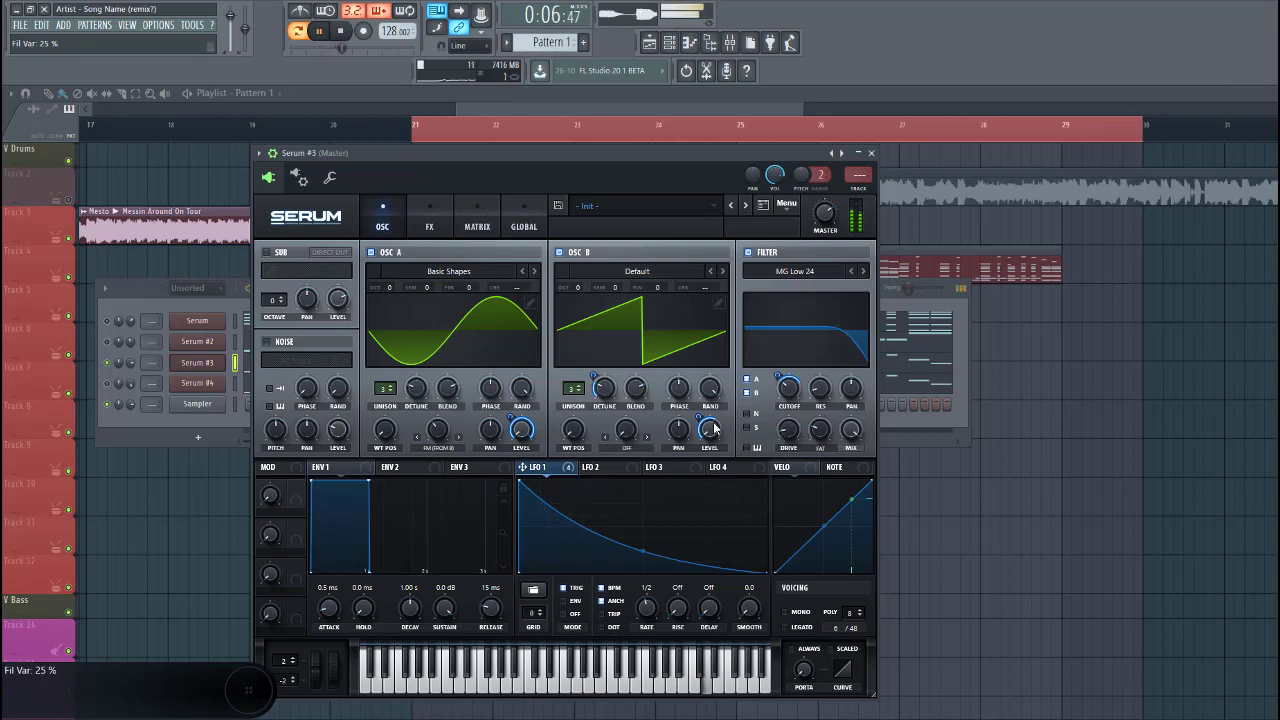
Enable mono legato voicing with Always portamento at 29 ms, and set Env 1 to 402 ms decay, -oo dB sustain and 180 ms release
{"action": "left_click", "coordinate": [785, 612]}
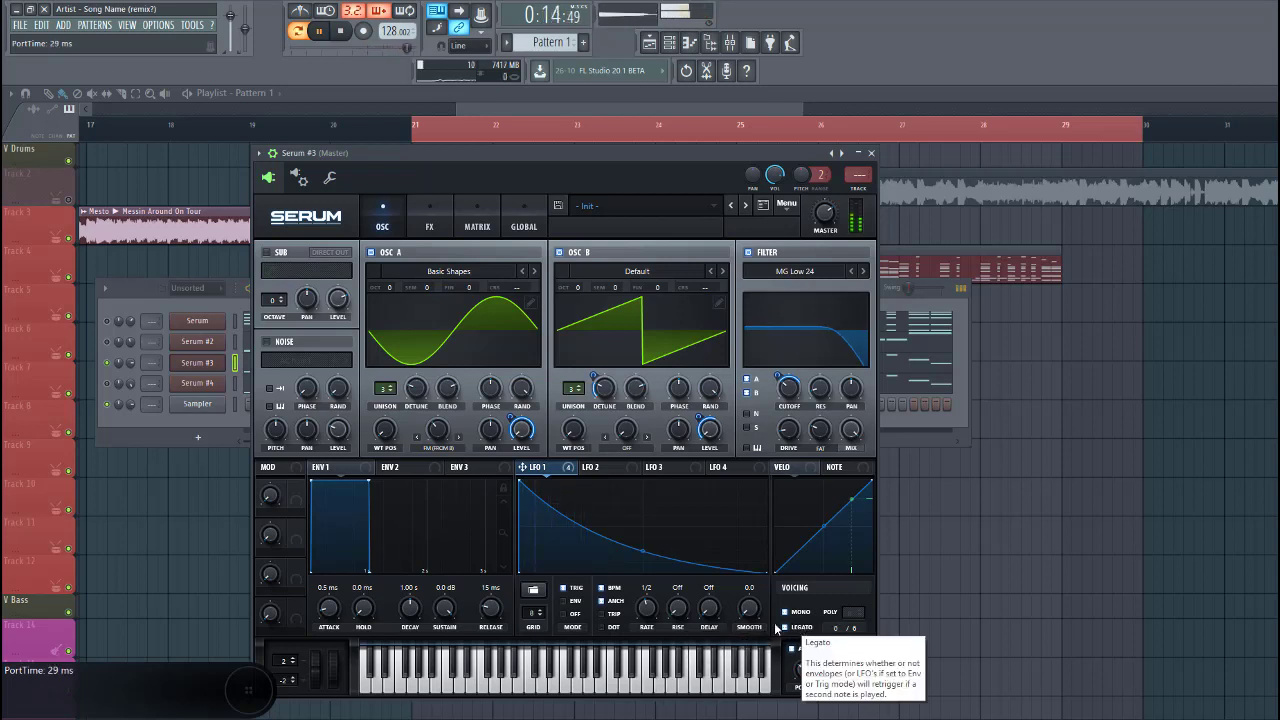
{"action": "left_click_drag", "start_coordinate": [445, 608], "coordinate": [445, 670]}
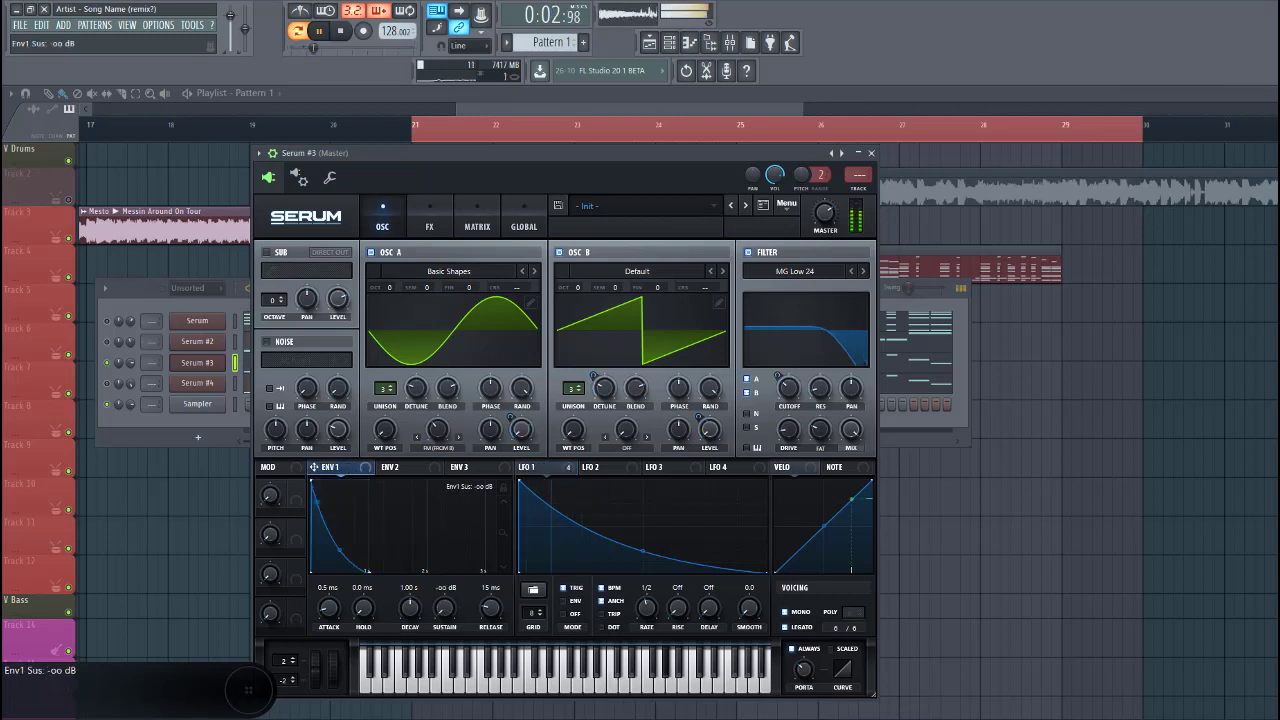
{"action": "left_click_drag", "start_coordinate": [409, 608], "coordinate": [405, 620]}
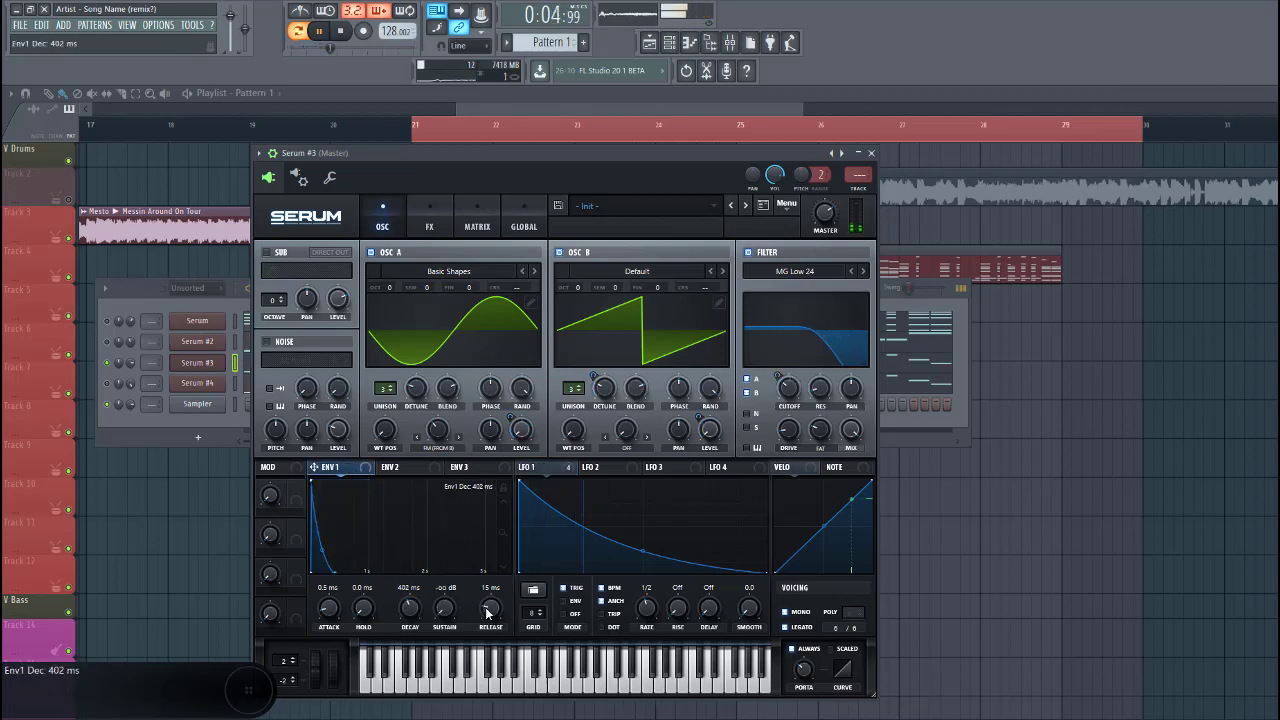
{"action": "scroll", "coordinate": [489, 609], "scroll_direction": "up", "scroll_amount": 4}
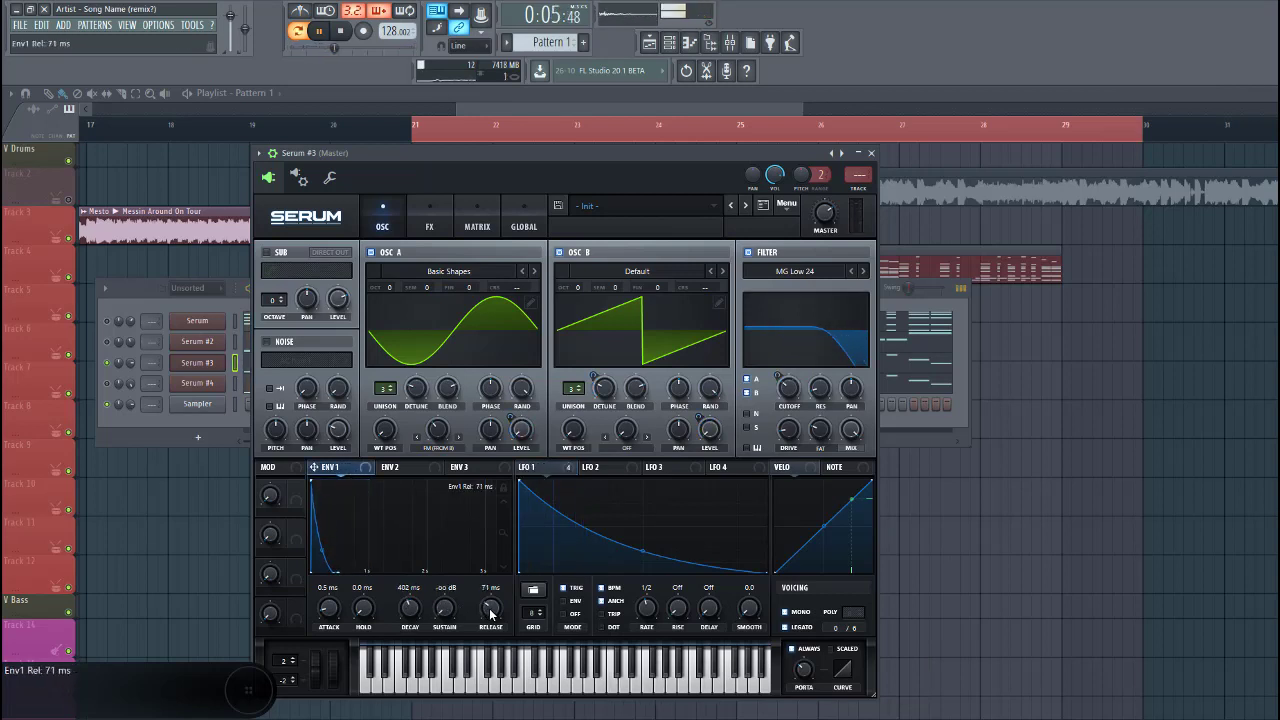
Enable the noise oscillator with the GlassLid 3 sample from Attacks_Misc, and turn on key tracking and adjust its pitch
{"action": "left_click", "coordinate": [266, 341]}
{"action": "left_click", "coordinate": [279, 361]}
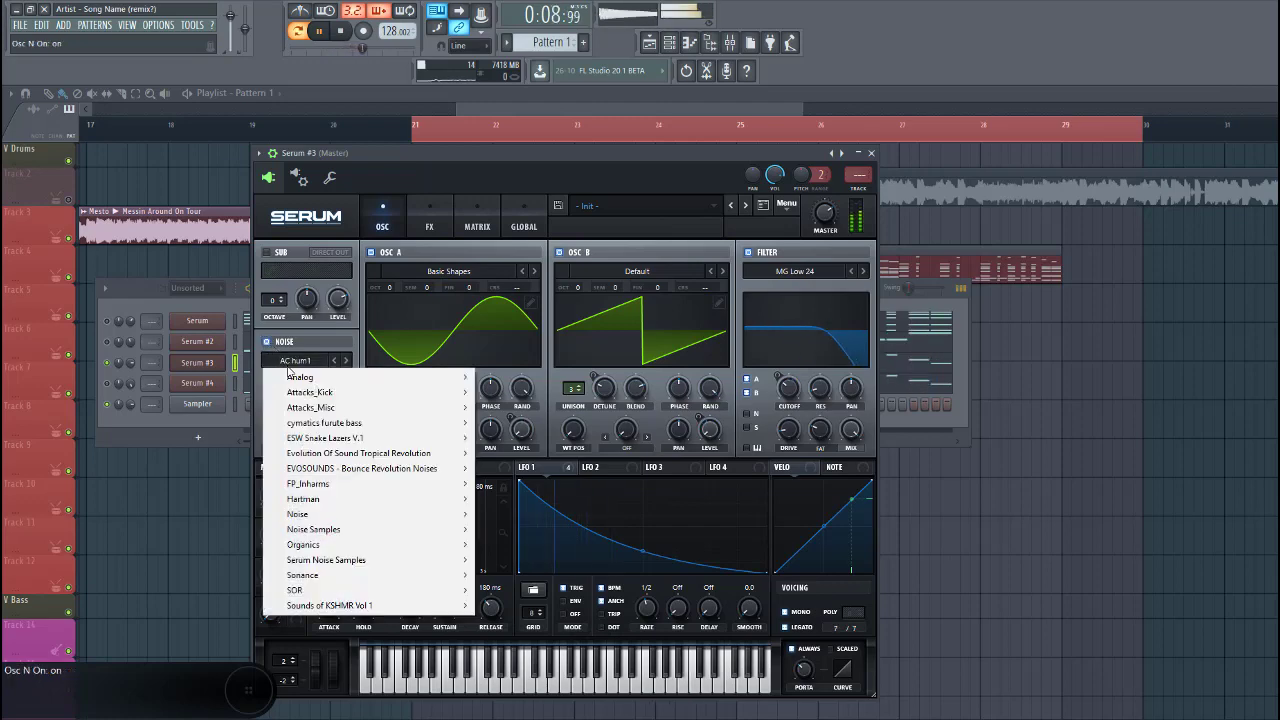
{"action": "mouse_move", "coordinate": [420, 407]}
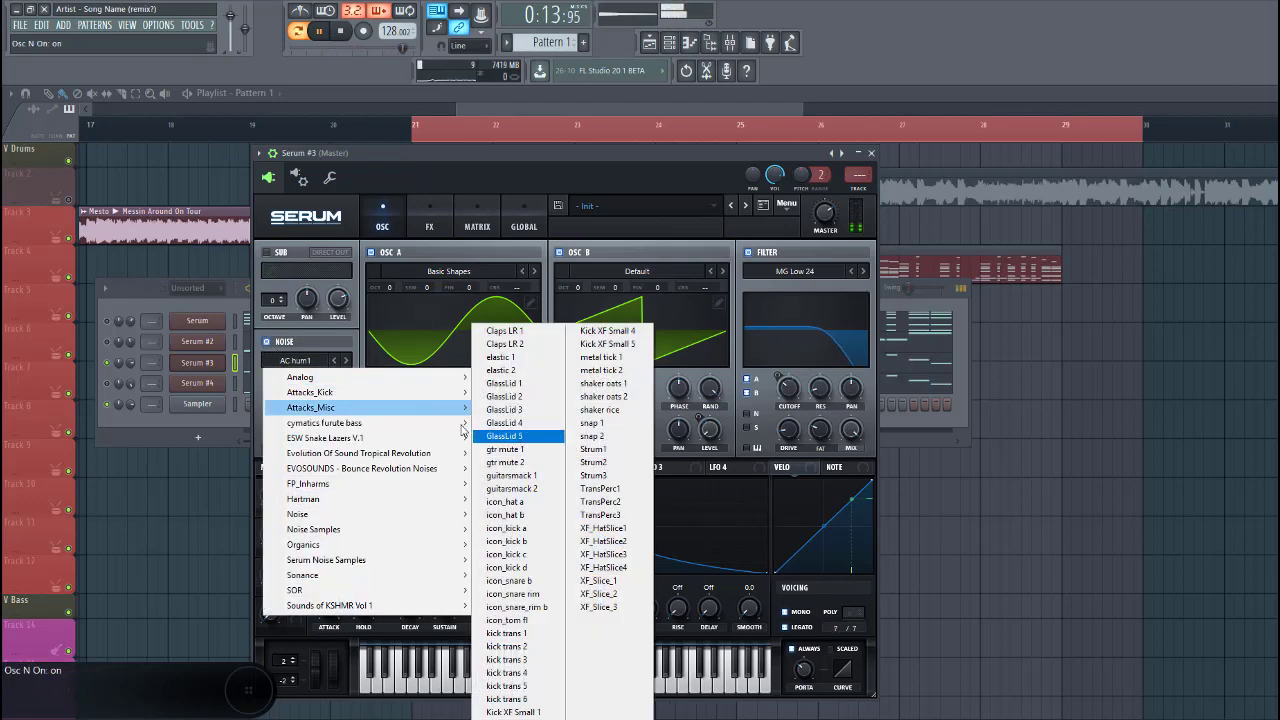
{"action": "left_click", "coordinate": [504, 409]}
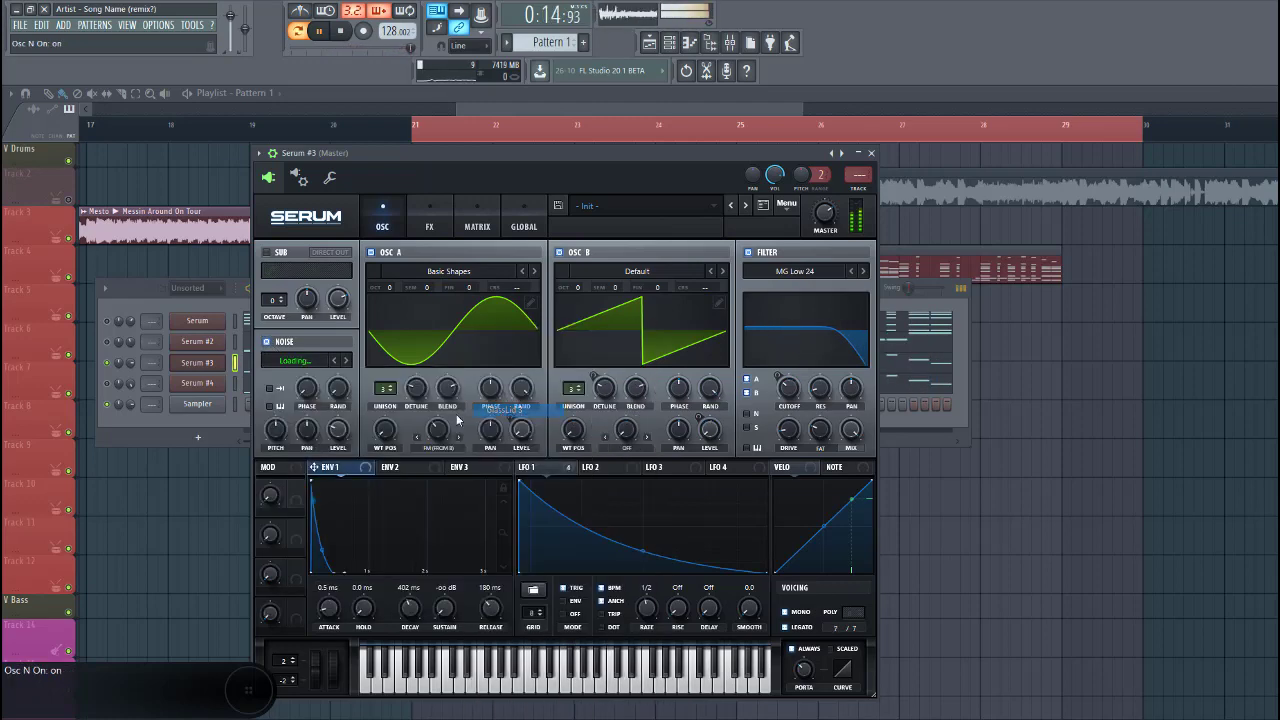
{"action": "left_click", "coordinate": [274, 408]}
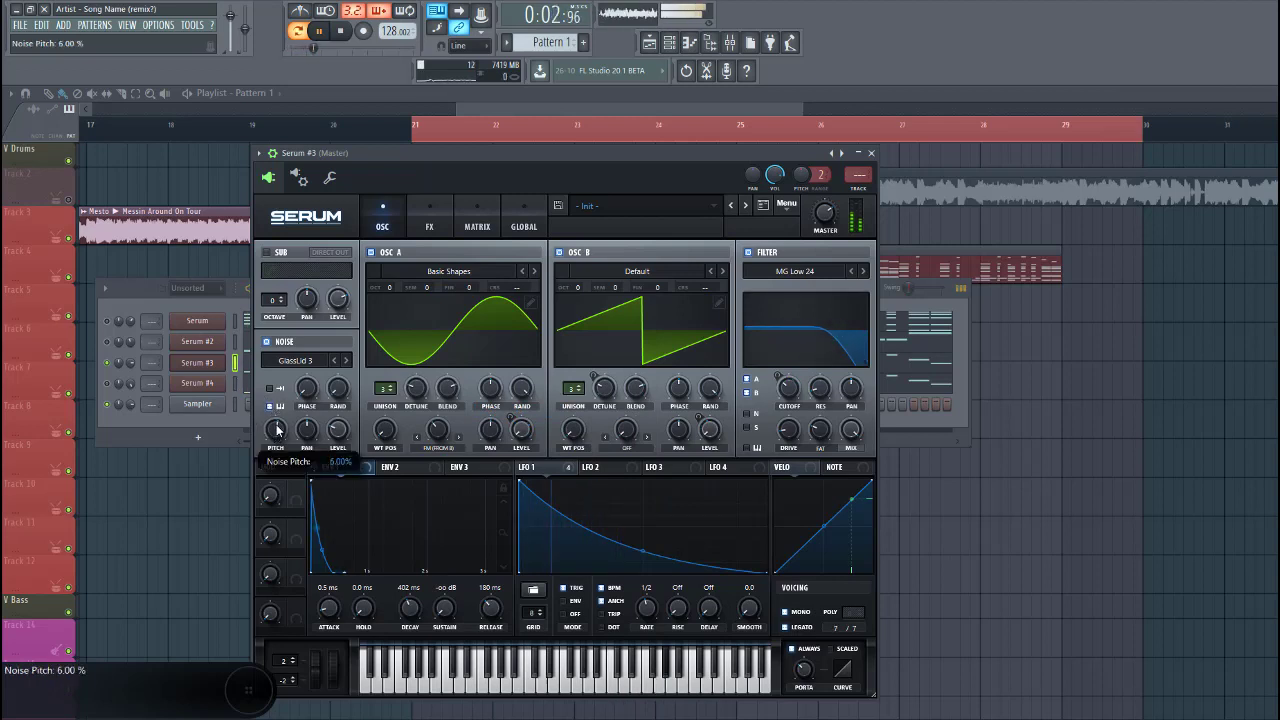
{"action": "left_click_drag", "start_coordinate": [277, 425], "coordinate": [342, 489]}
Modulate the noise level with LFO 1 and route the noise oscillator through the filter
{"action": "left_click_drag", "start_coordinate": [521, 470], "coordinate": [318, 446]}
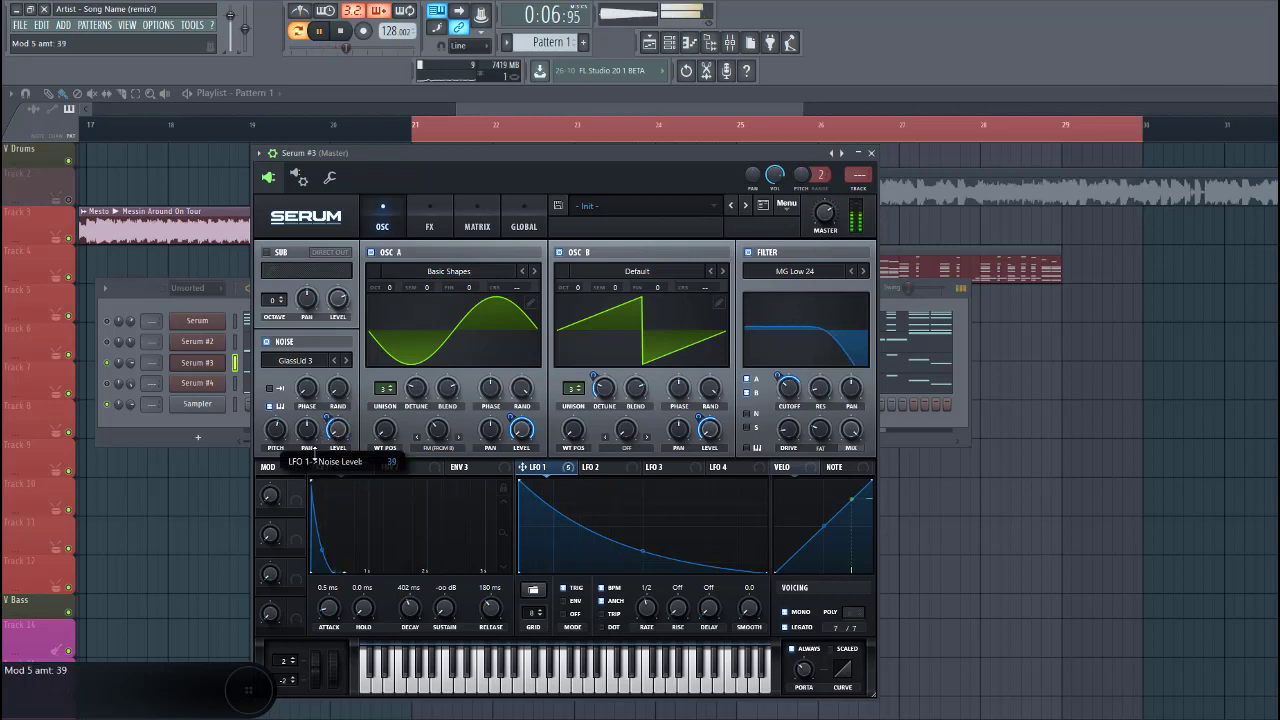
{"action": "left_click", "coordinate": [747, 414]}
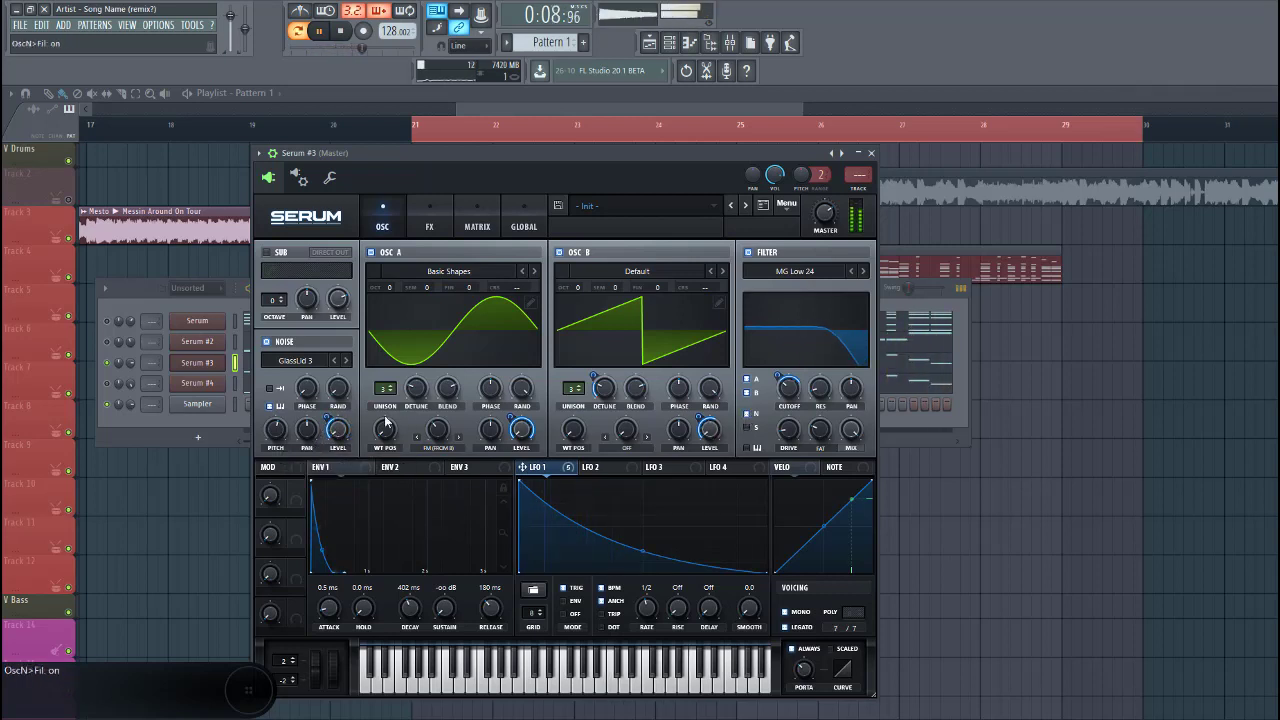
{"action": "left_click_drag", "start_coordinate": [329, 418], "coordinate": [330, 432]}
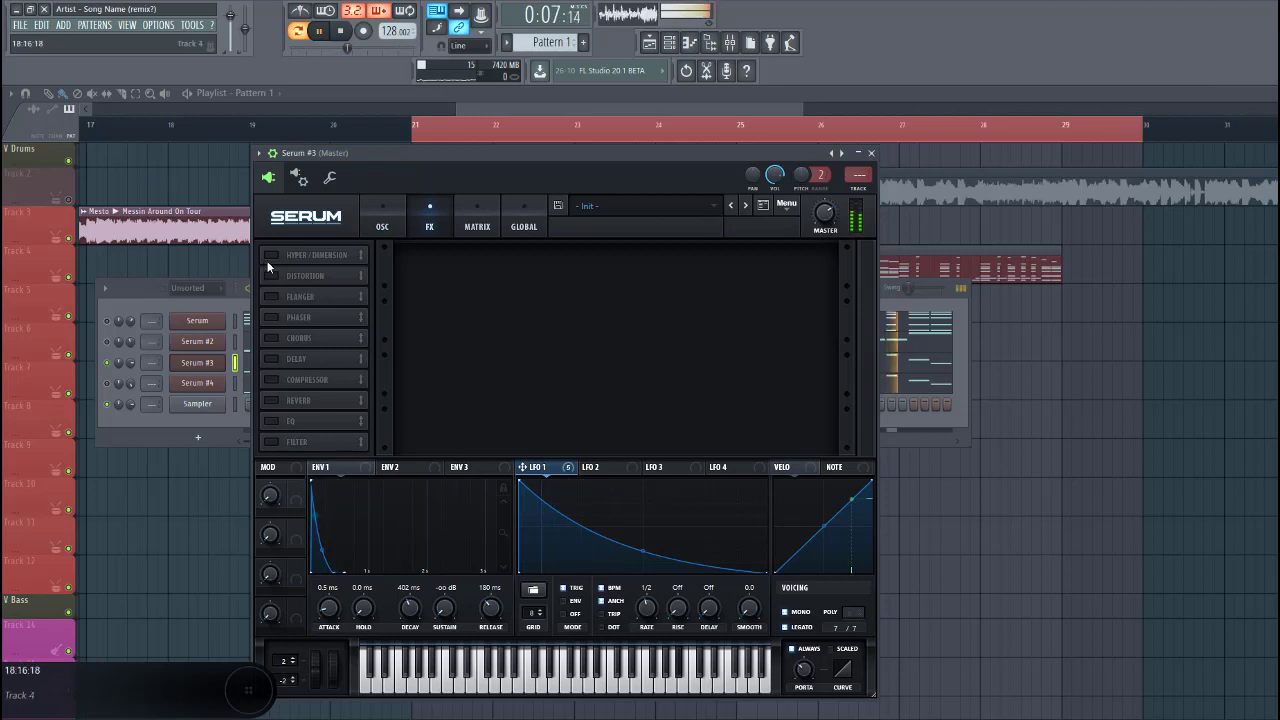
Enable the Hyper/Dimension and Tube Distortion effects, and modulate the distortion drive with LFO 1 at an amount of 56
{"action": "left_click", "coordinate": [270, 255]}
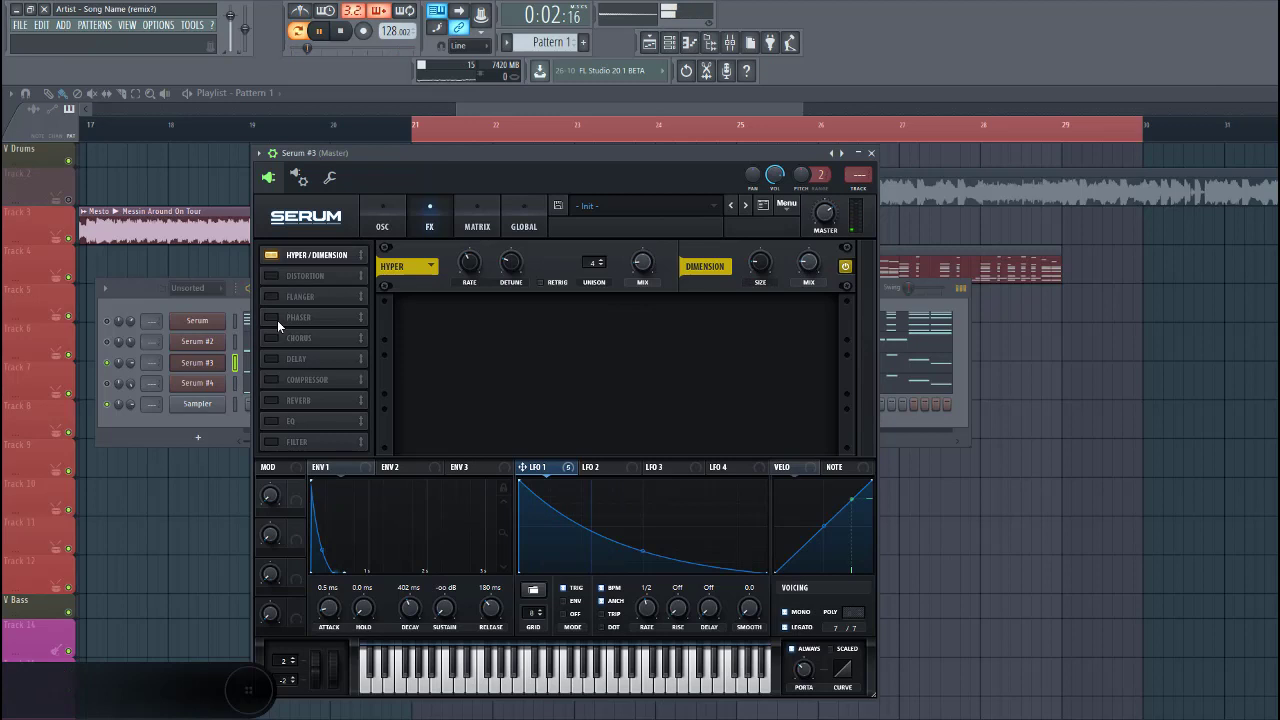
{"action": "left_click", "coordinate": [272, 276]}
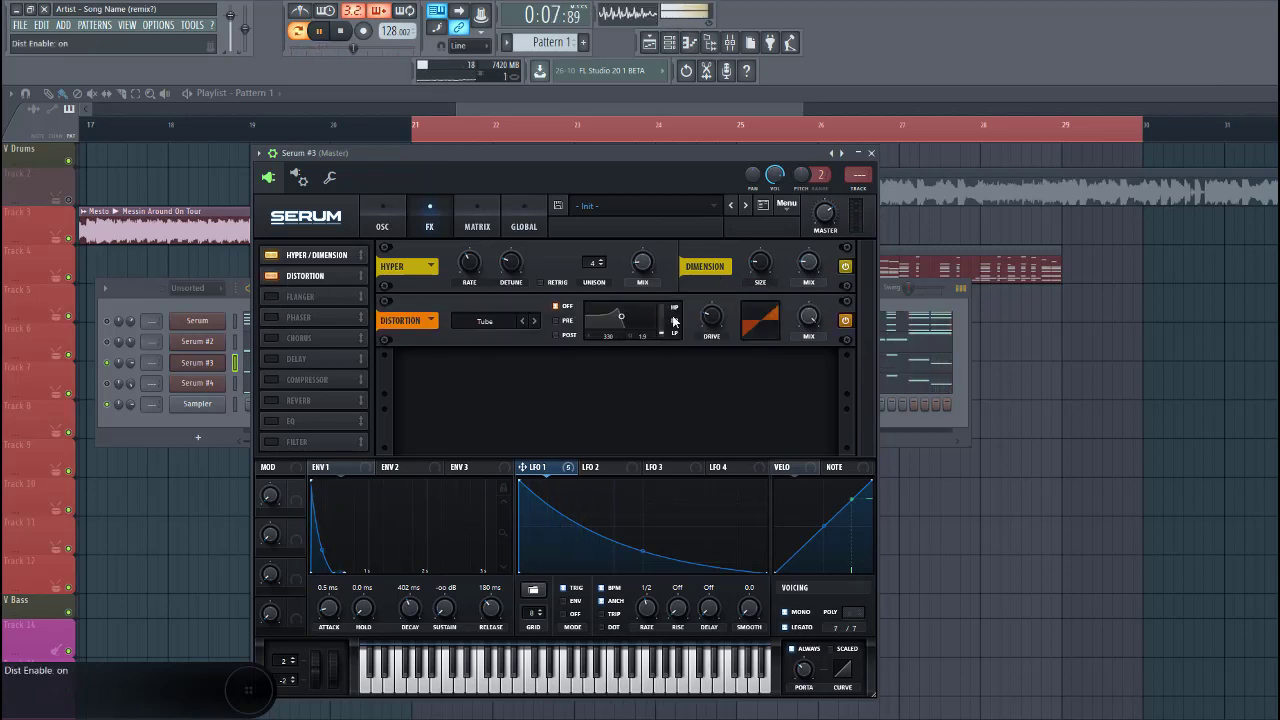
{"action": "left_click_drag", "start_coordinate": [709, 318], "coordinate": [697, 326]}
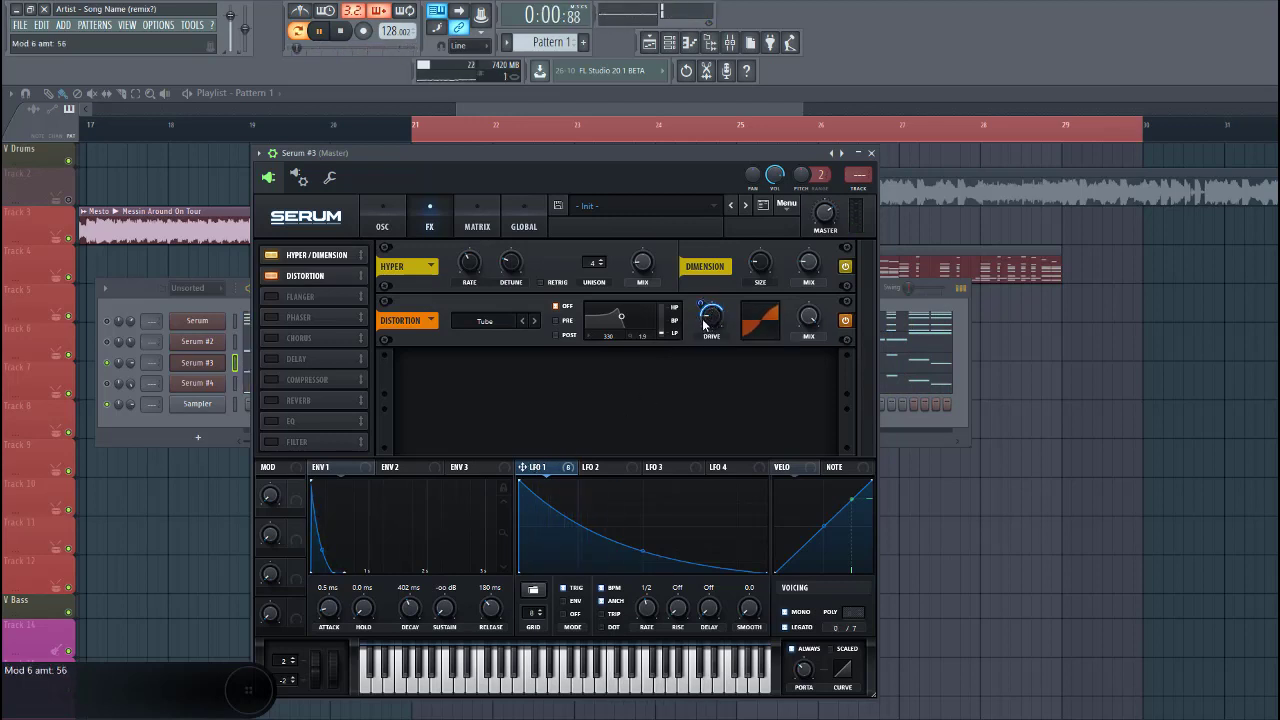
Enable Chorus right after Distortion at 20% mix, followed by a multiband Compressor with 8.9 dB gain
{"action": "left_click", "coordinate": [271, 338]}
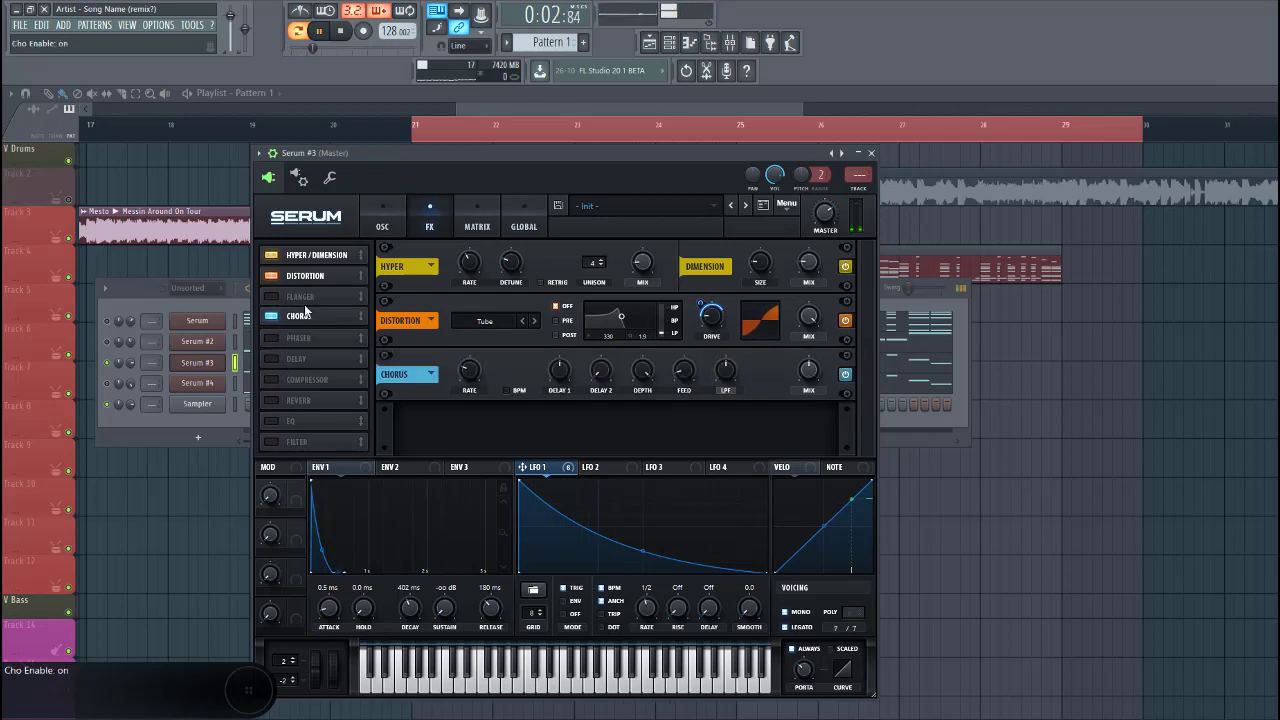
{"action": "mouse_move", "coordinate": [808, 396]}
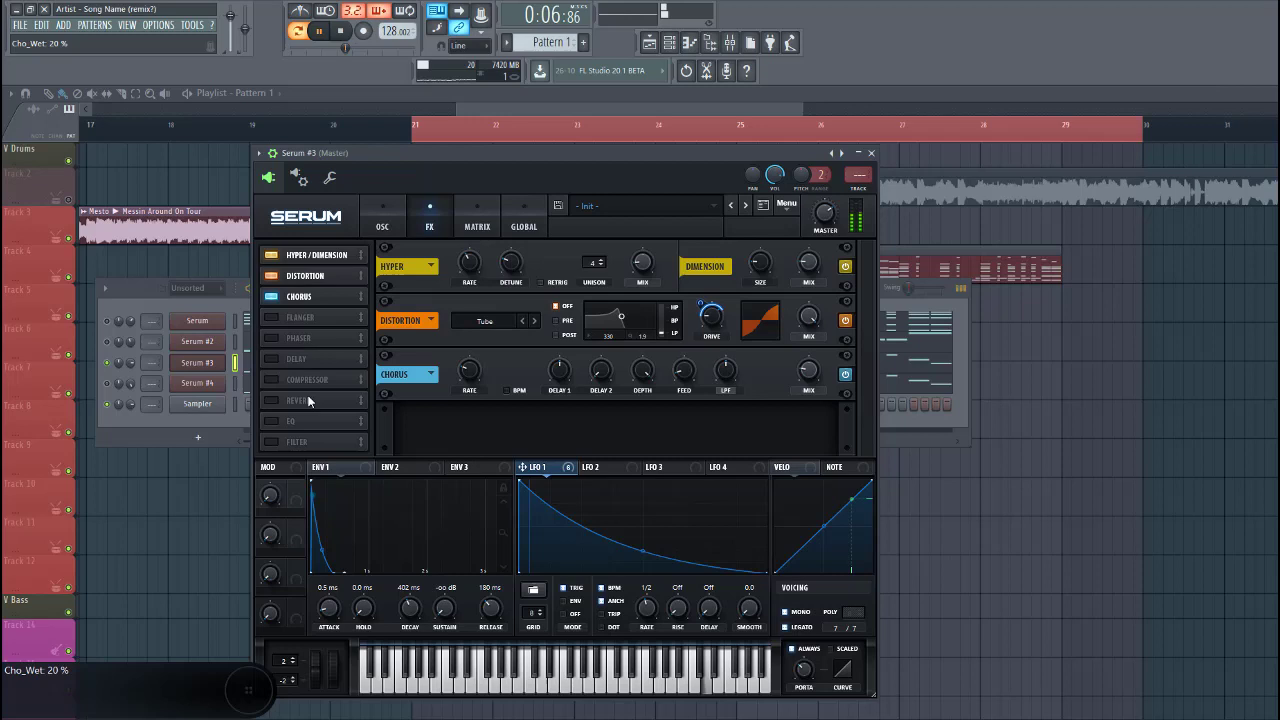
{"action": "left_click", "coordinate": [269, 380]}
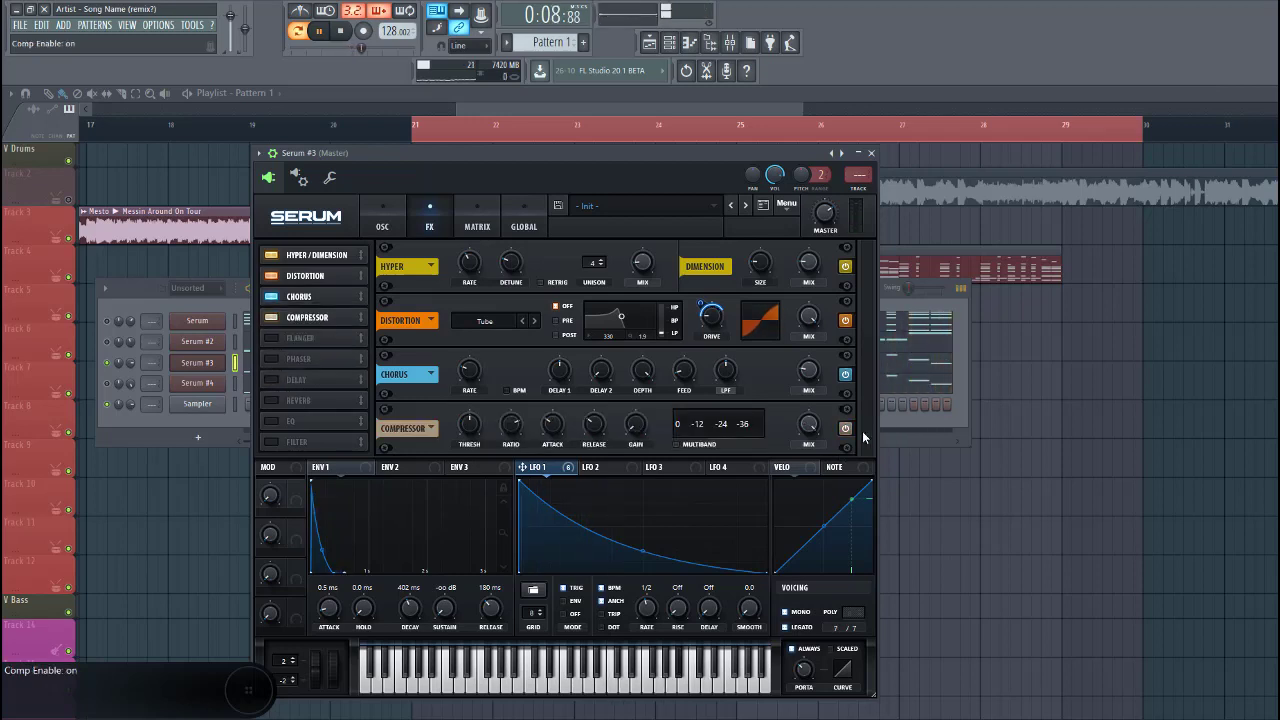
{"action": "mouse_move", "coordinate": [642, 428]}
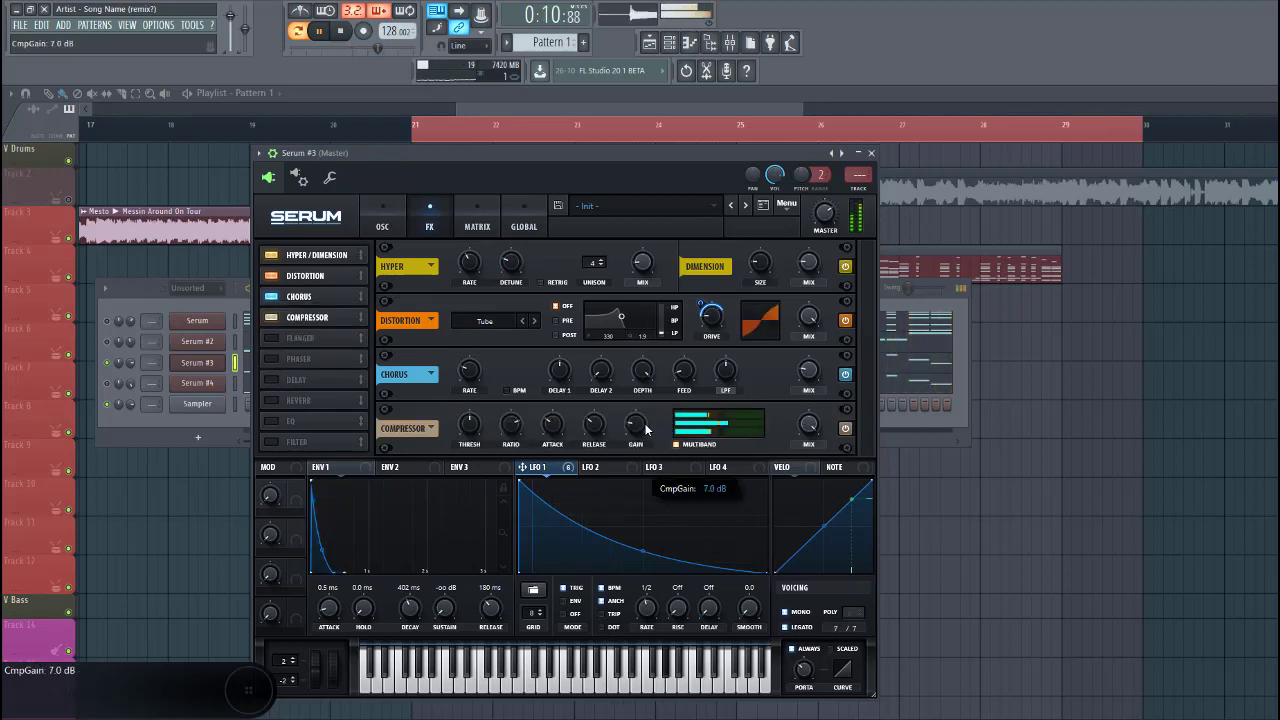
{"action": "scroll", "coordinate": [646, 430], "scroll_direction": "up", "scroll_amount": 2}
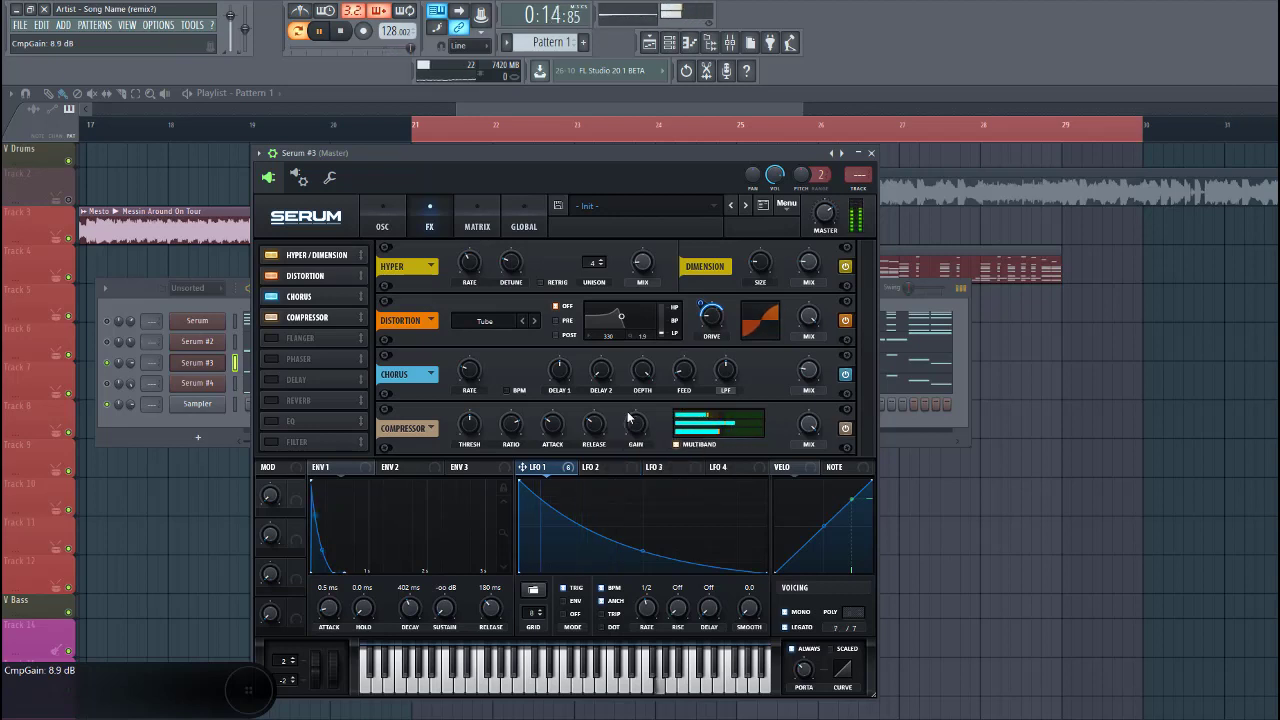
Enable EQ after the Compressor with a high-pass low band, and modulate the high band's gain with LFO 1 at an amount of 14
{"action": "left_click", "coordinate": [273, 421]}
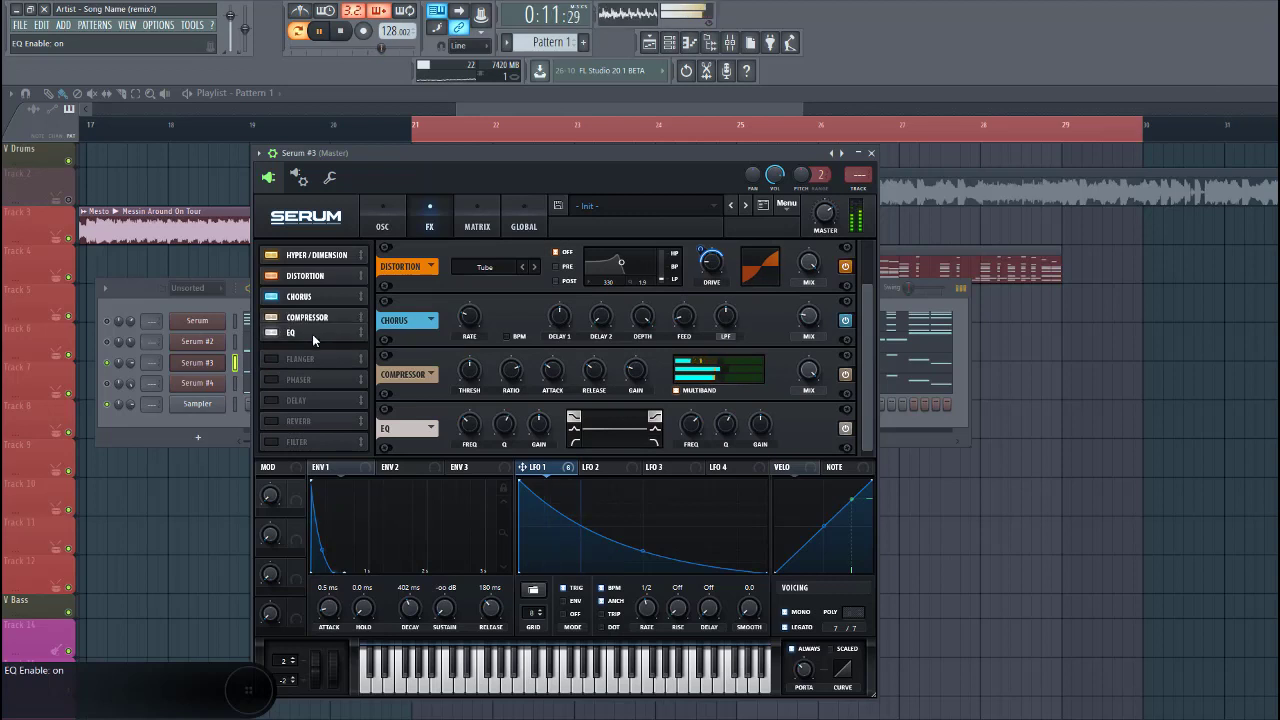
{"action": "left_click", "coordinate": [573, 441]}
{"action": "left_click", "coordinate": [574, 429]}
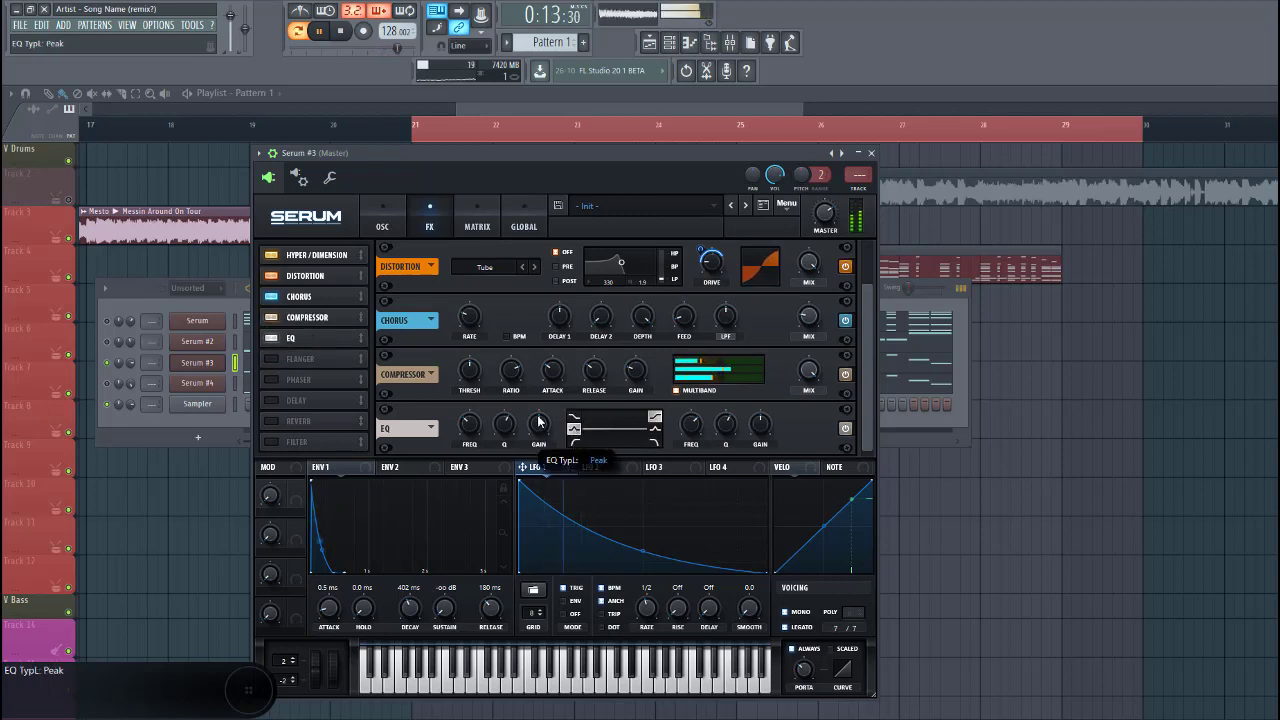
{"action": "left_click", "coordinate": [573, 441]}
{"action": "left_click_drag", "start_coordinate": [474, 426], "coordinate": [504, 444]}
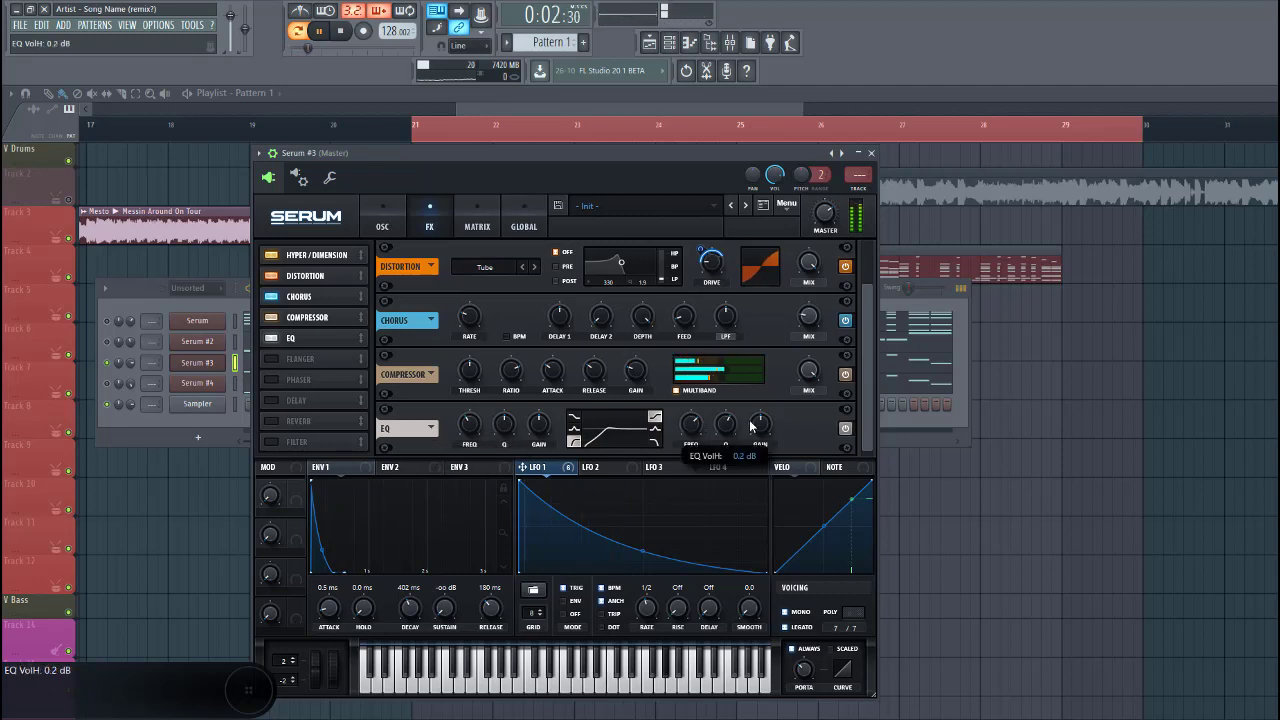
{"action": "mouse_move", "coordinate": [760, 422]}
{"action": "left_mouse_down"}
{"action": "mouse_move", "coordinate": [762, 408]}
{"action": "mouse_move", "coordinate": [762, 427]}
{"action": "left_mouse_up"}
{"action": "left_click_drag", "start_coordinate": [523, 472], "coordinate": [744, 428]}
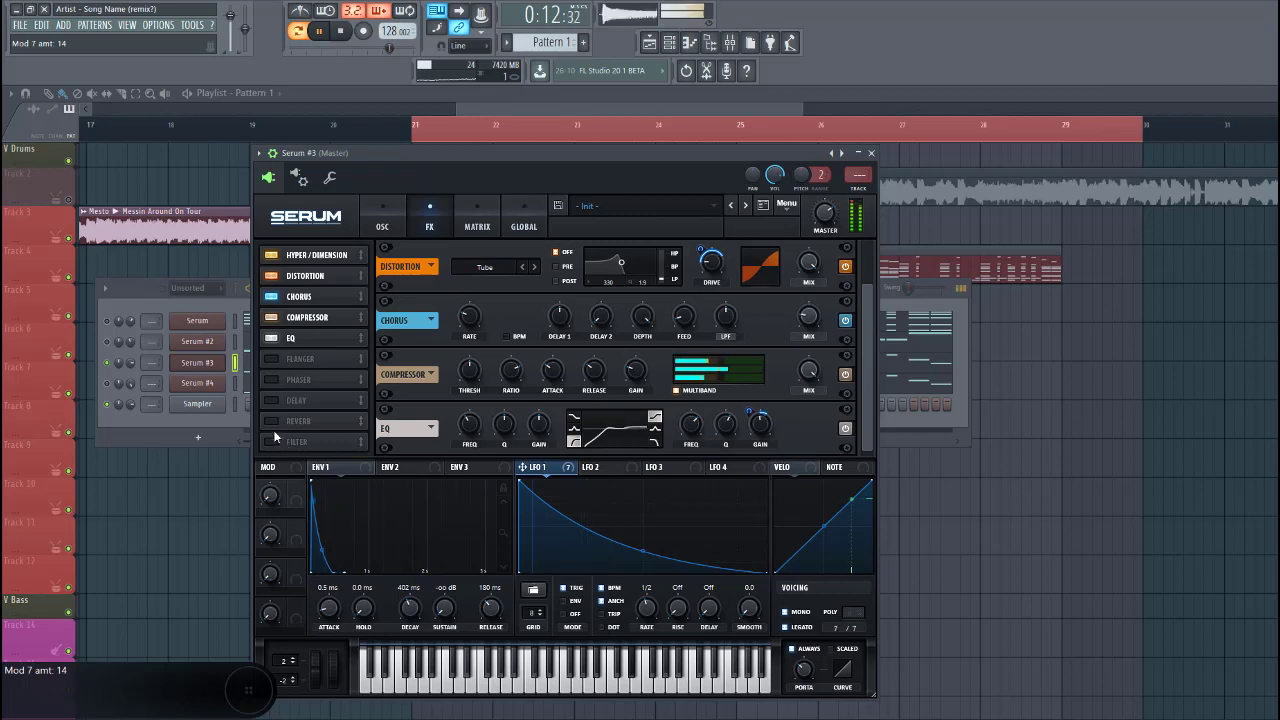
Enable the Hall Reverb, adjust its settings and set its size to 27%
{"action": "left_click", "coordinate": [271, 421]}
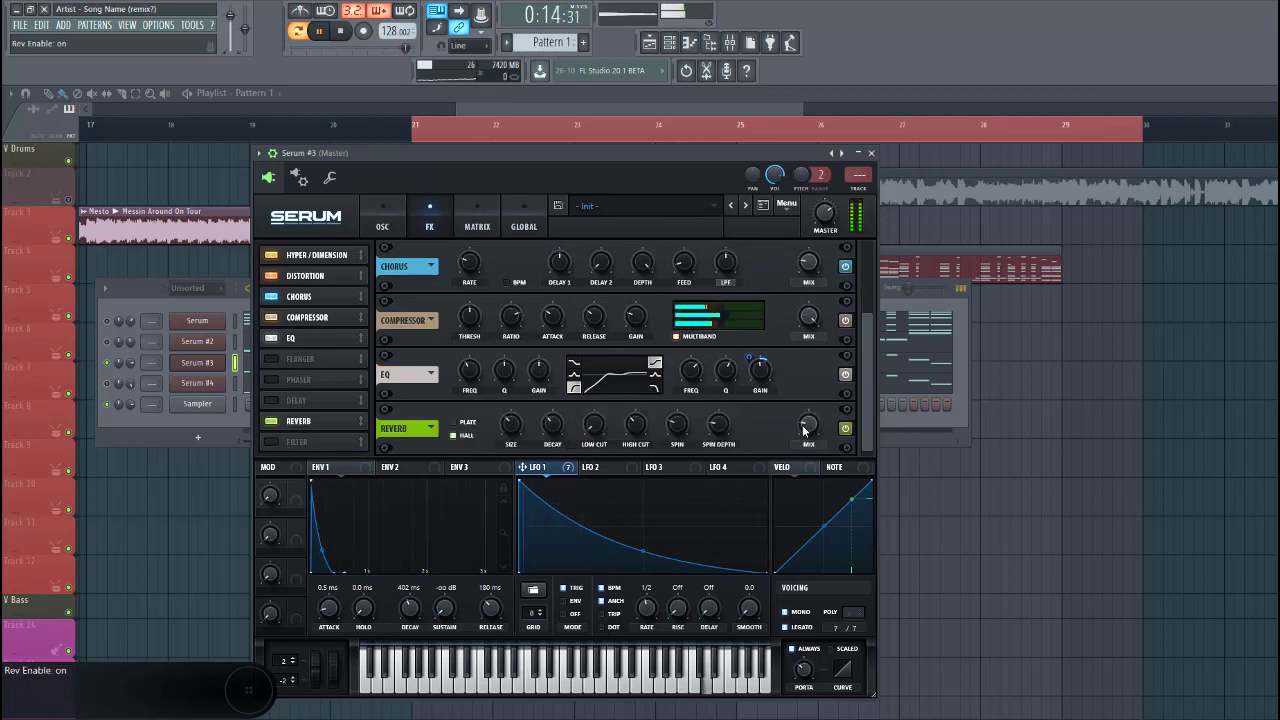
{"action": "left_click_drag", "start_coordinate": [602, 434], "coordinate": [554, 425]}
{"action": "scroll", "coordinate": [554, 428], "scroll_direction": "down", "scroll_amount": 2}
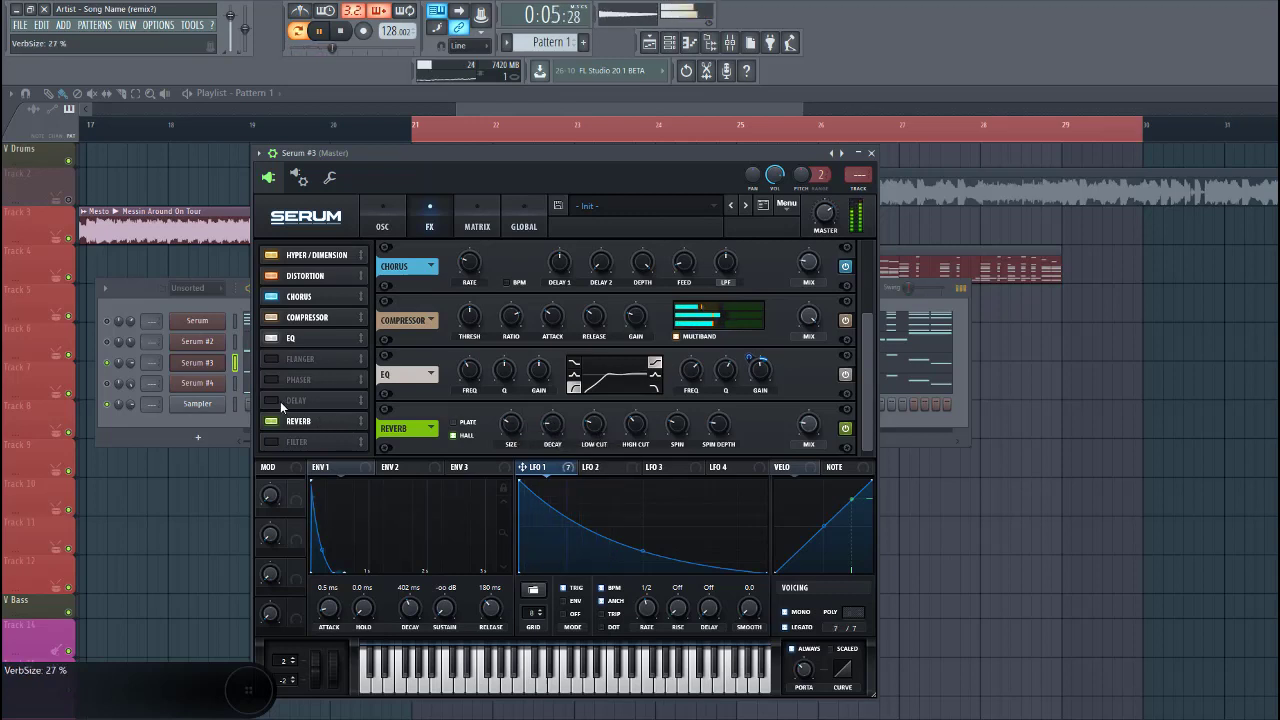
Enable Delay after the Reverb in ping-pong mode, raise its filter frequency with a 0.8 bandwidth, and set the mix to 18%
{"action": "left_click", "coordinate": [271, 400]}
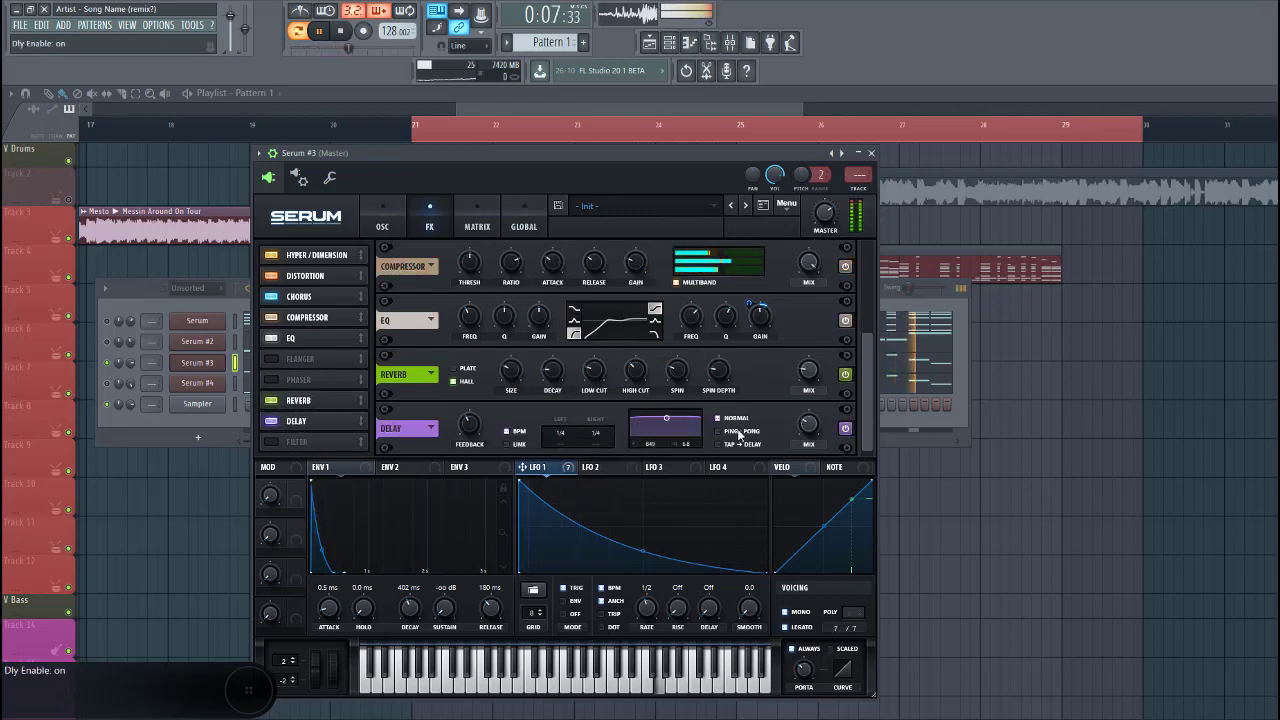
{"action": "left_click", "coordinate": [717, 431]}
{"action": "left_click_drag", "start_coordinate": [666, 419], "coordinate": [693, 441]}
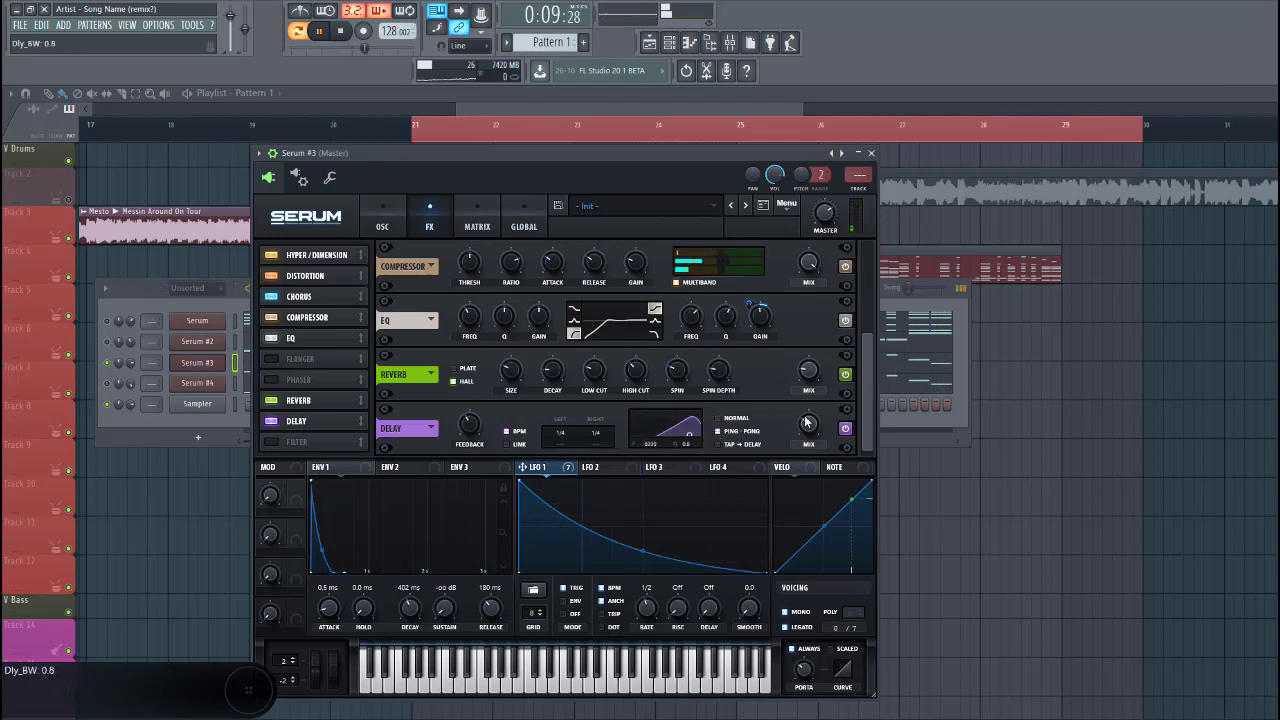
{"action": "left_click", "coordinate": [809, 426]}
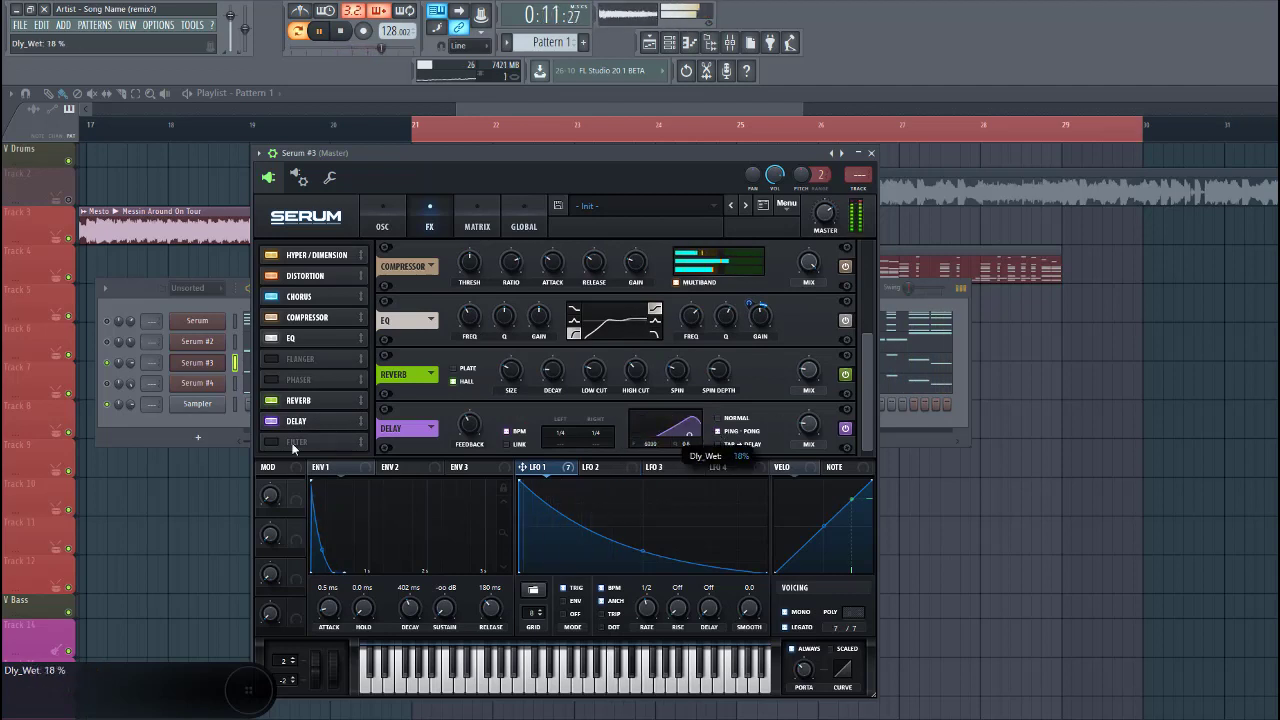
Enable the effects Filter with the Add Bass type and set its cutoff to 13290 Hz
{"action": "left_click", "coordinate": [271, 443]}
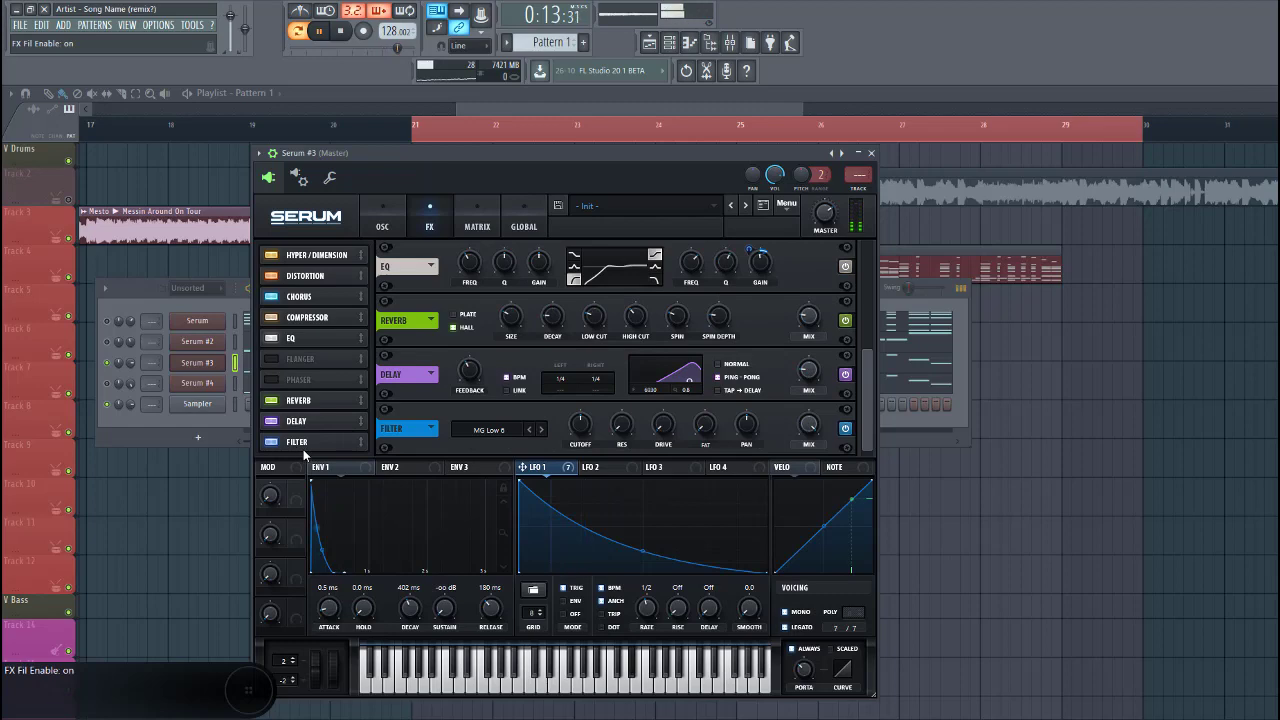
{"action": "left_click", "coordinate": [489, 430]}
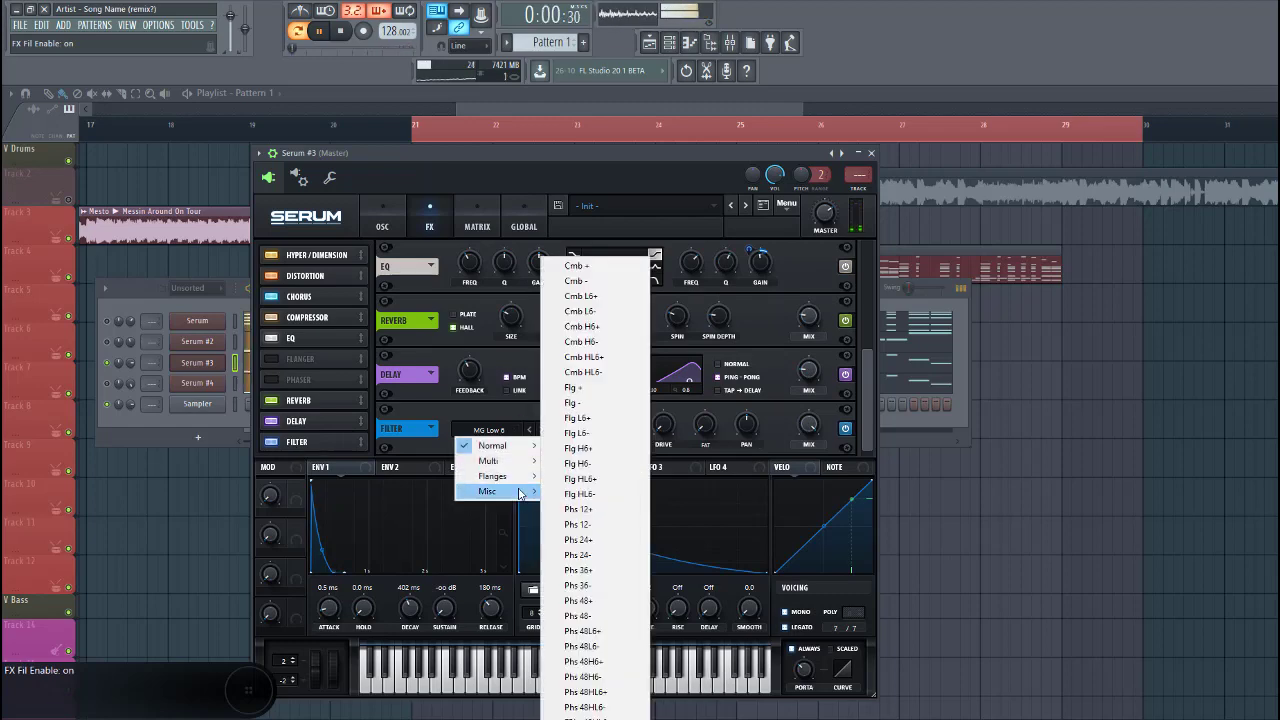
{"action": "mouse_move", "coordinate": [505, 491]}
{"action": "left_click", "coordinate": [582, 431]}
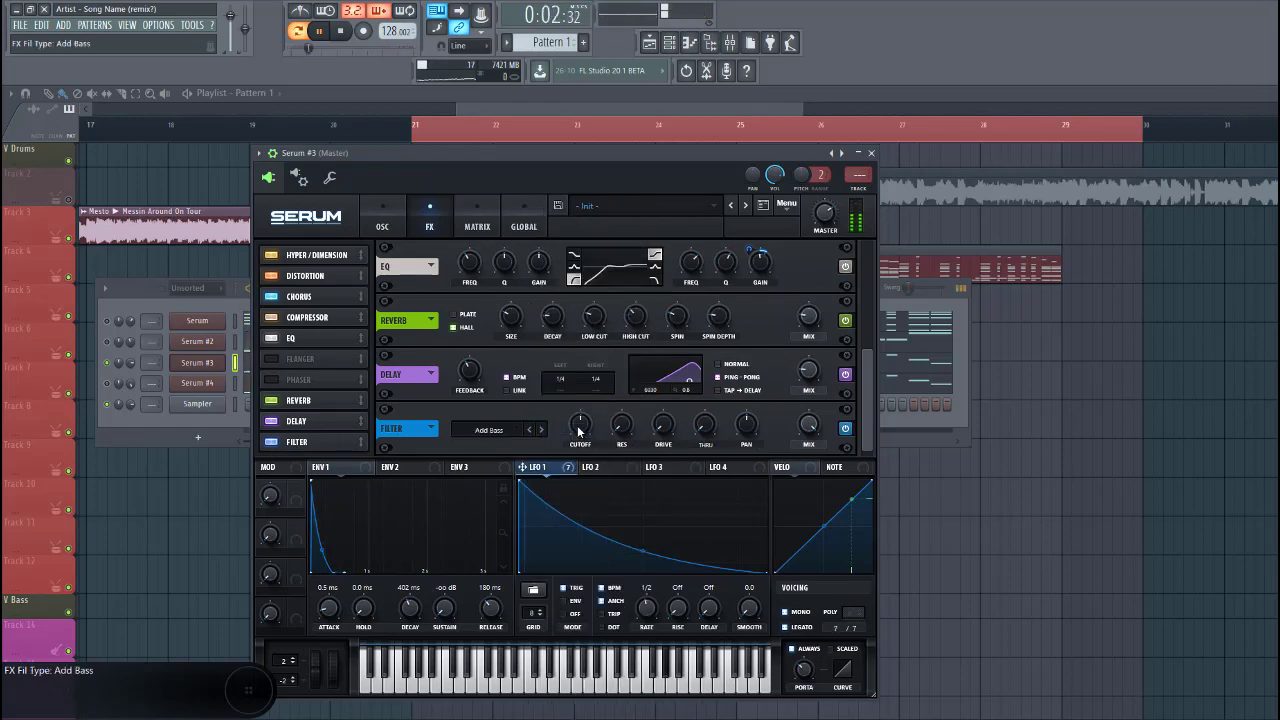
{"action": "left_click_drag", "start_coordinate": [578, 427], "coordinate": [586, 338]}
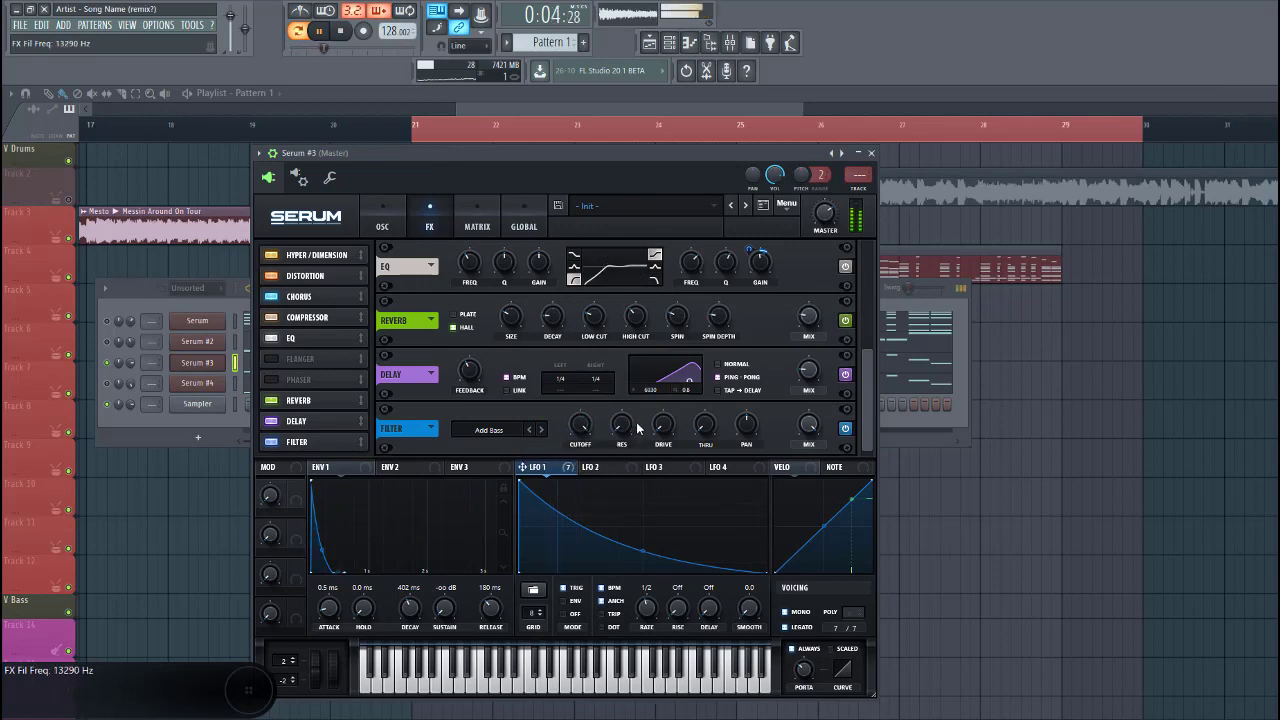